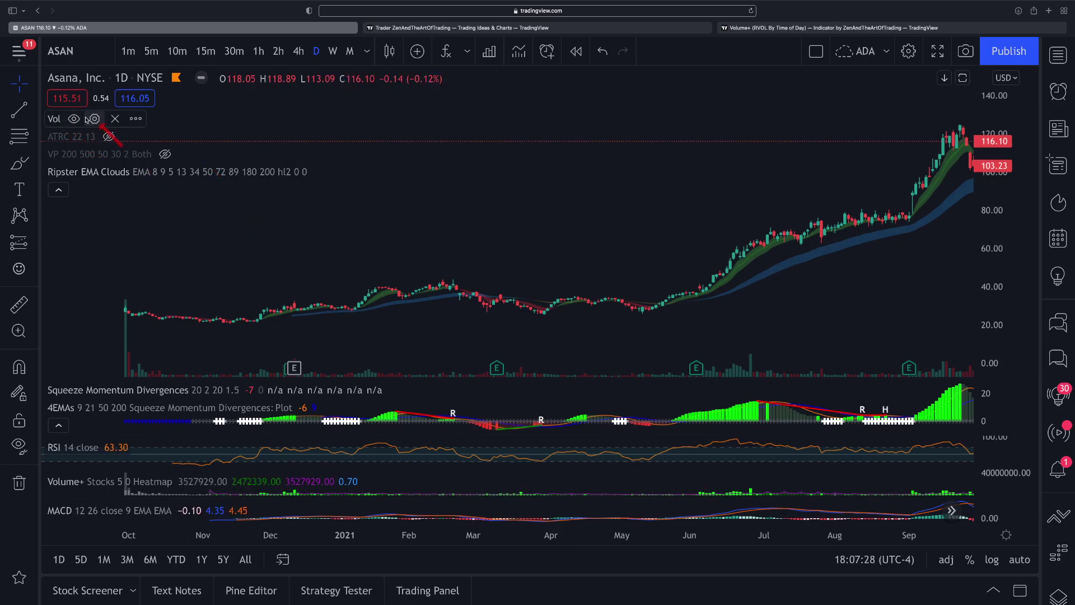
- Toggle the Vol indicator's visibility off and on, and show the hidden ATRC indicator on the chart
click(72, 119)
click(72, 120)
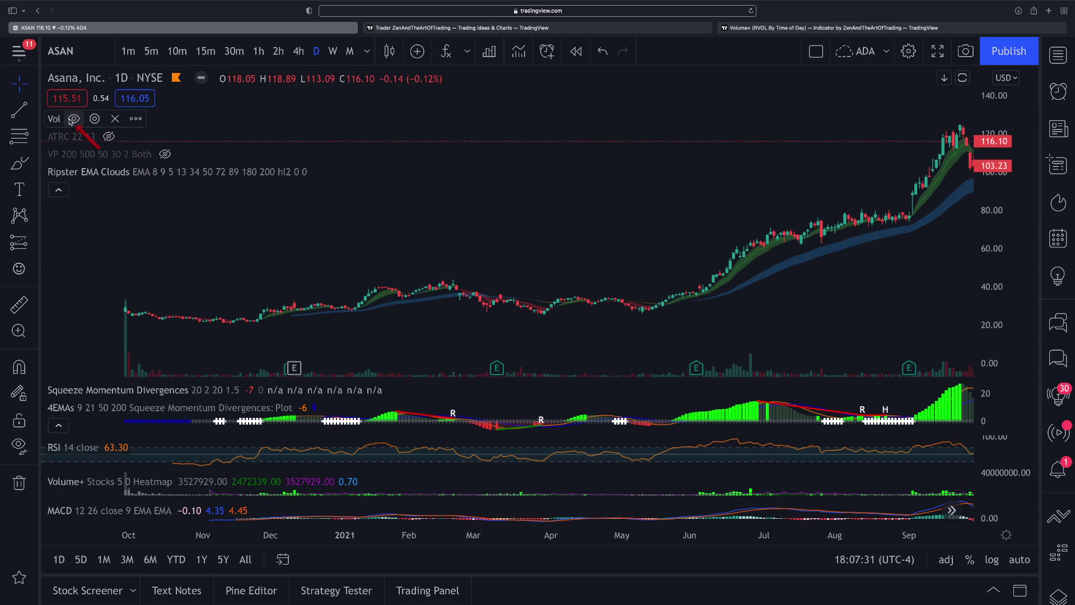
click(109, 137)
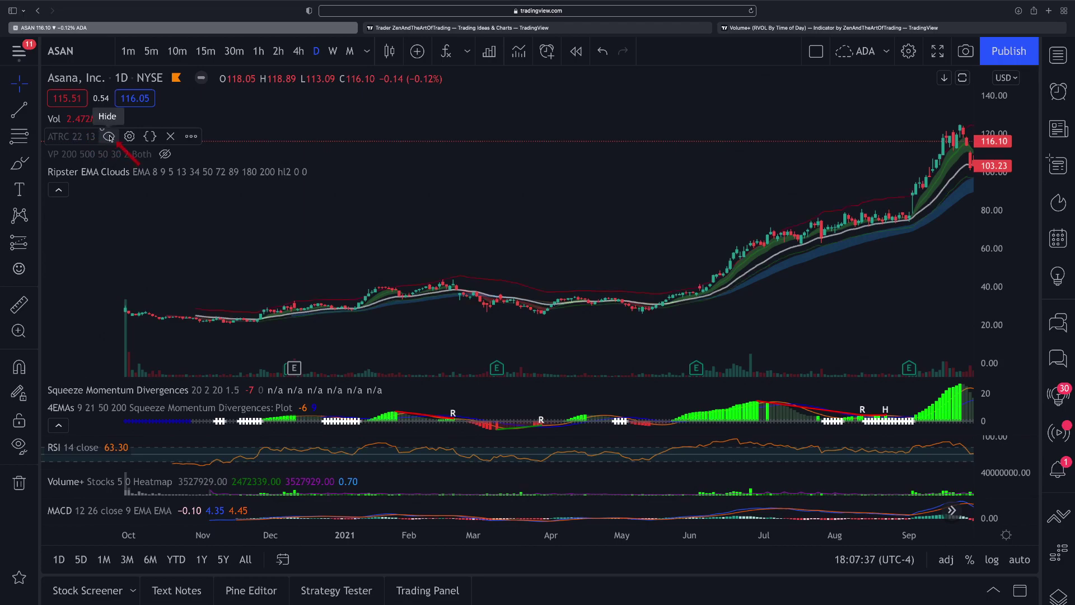
drag(855, 159, 590, 206)
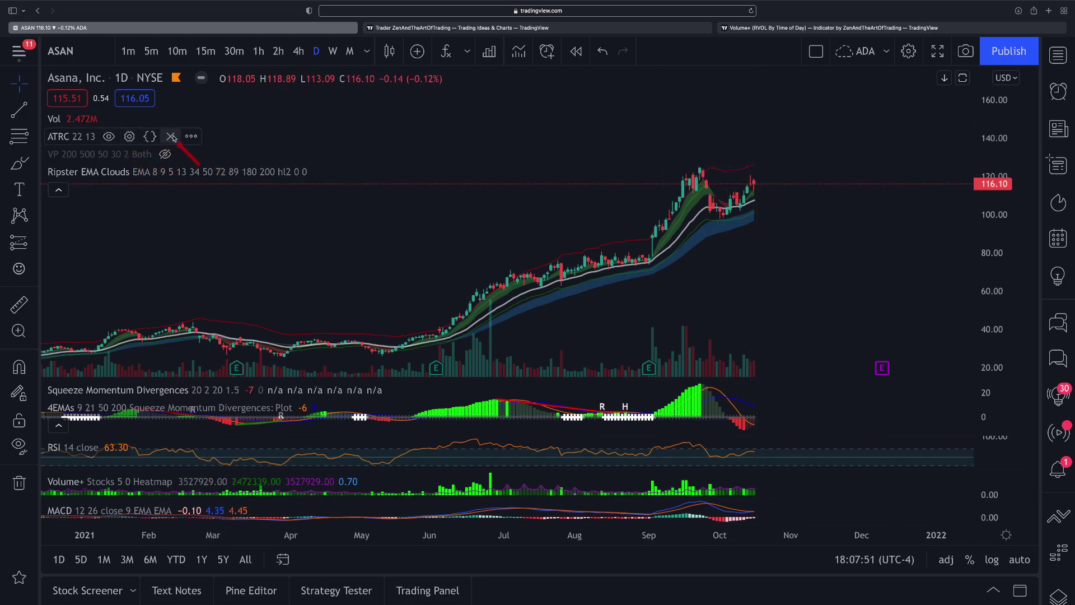
- Open the ATRC indicator's settings and review its input, visibility and style options
click(191, 136)
click(233, 445)
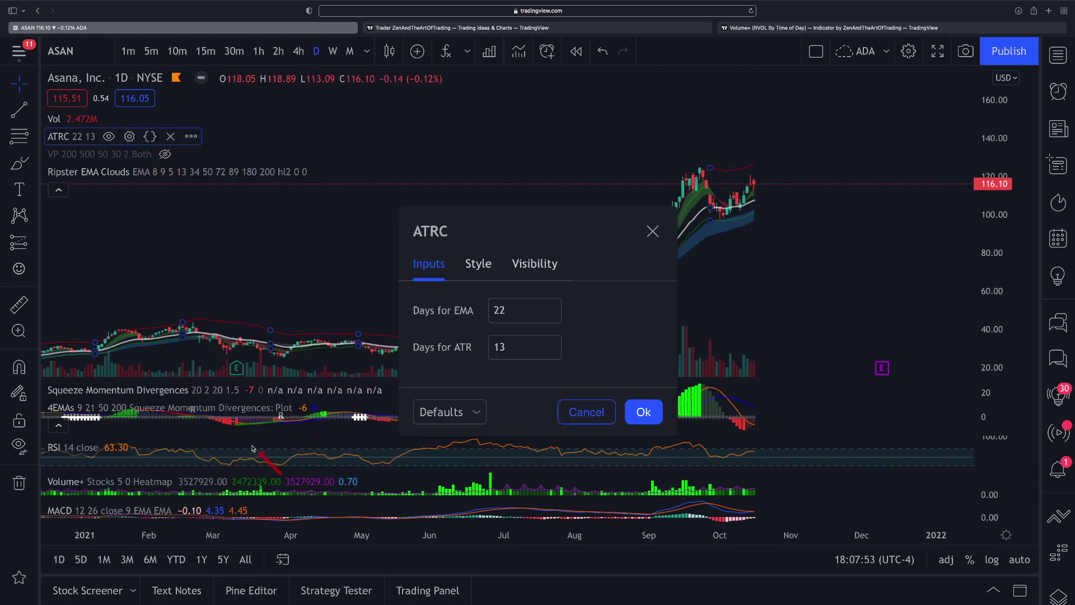
click(463, 268)
click(535, 221)
click(476, 220)
click(440, 222)
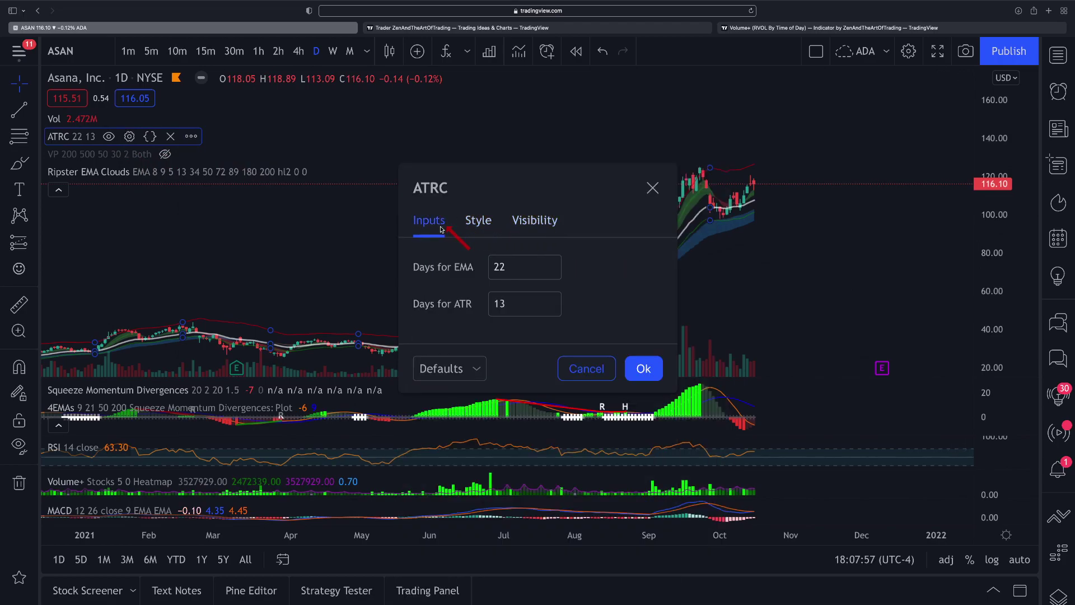
click(477, 221)
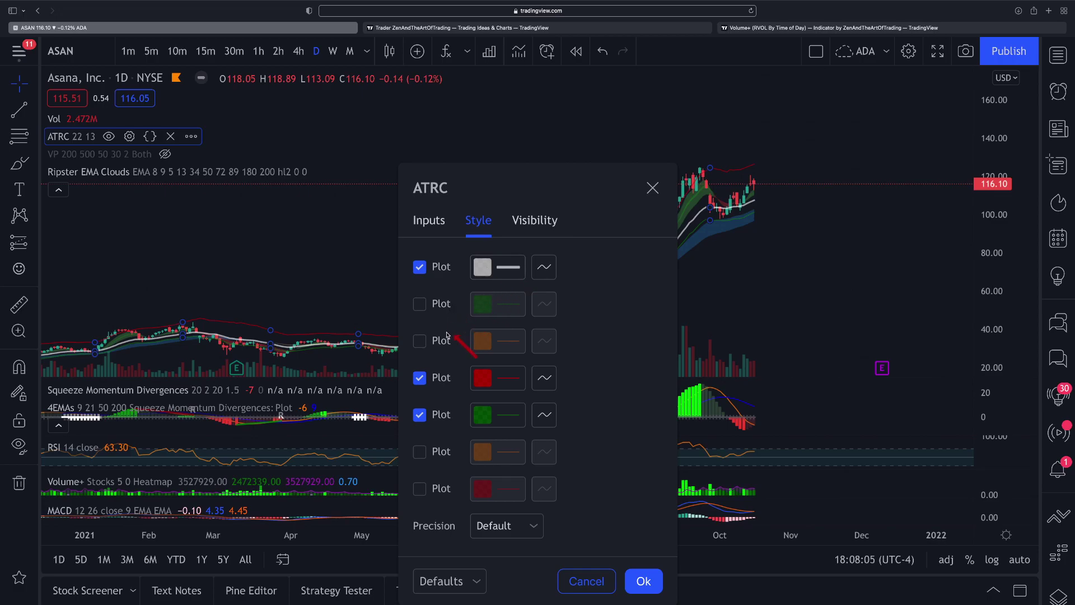
- Toggle ATRC's second through fifth plots one after another, restoring each to its original state, and accept the settings
click(420, 305)
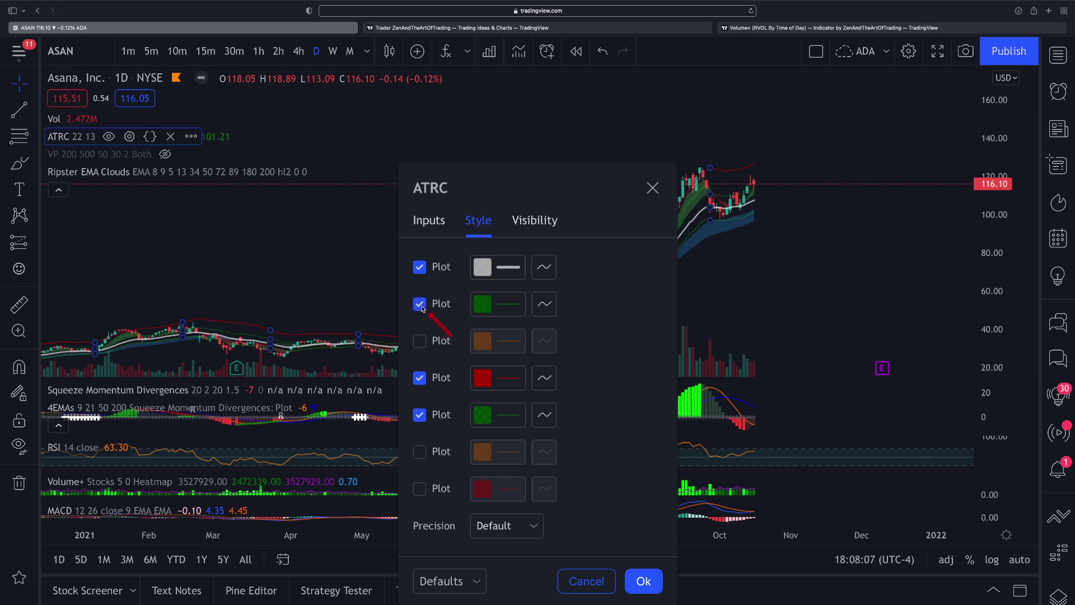
click(420, 305)
click(420, 342)
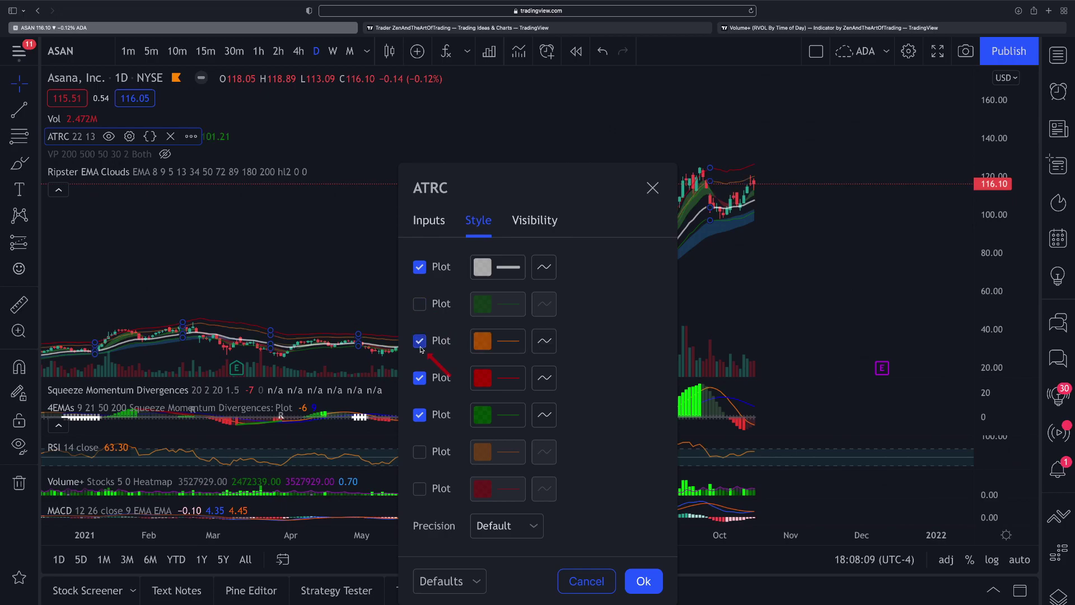
click(420, 348)
click(420, 379)
click(420, 379)
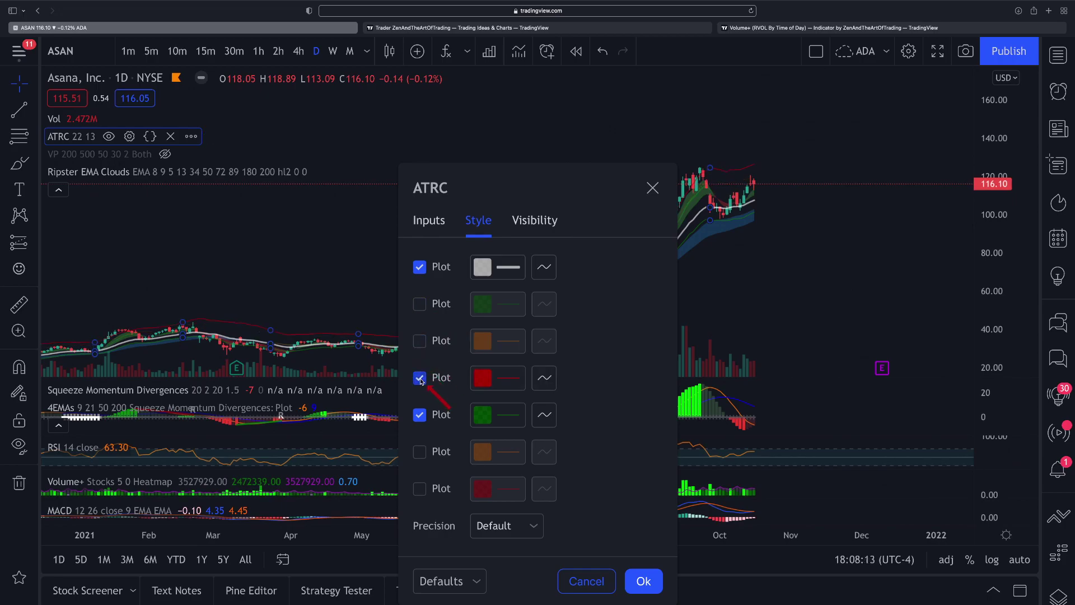
click(419, 416)
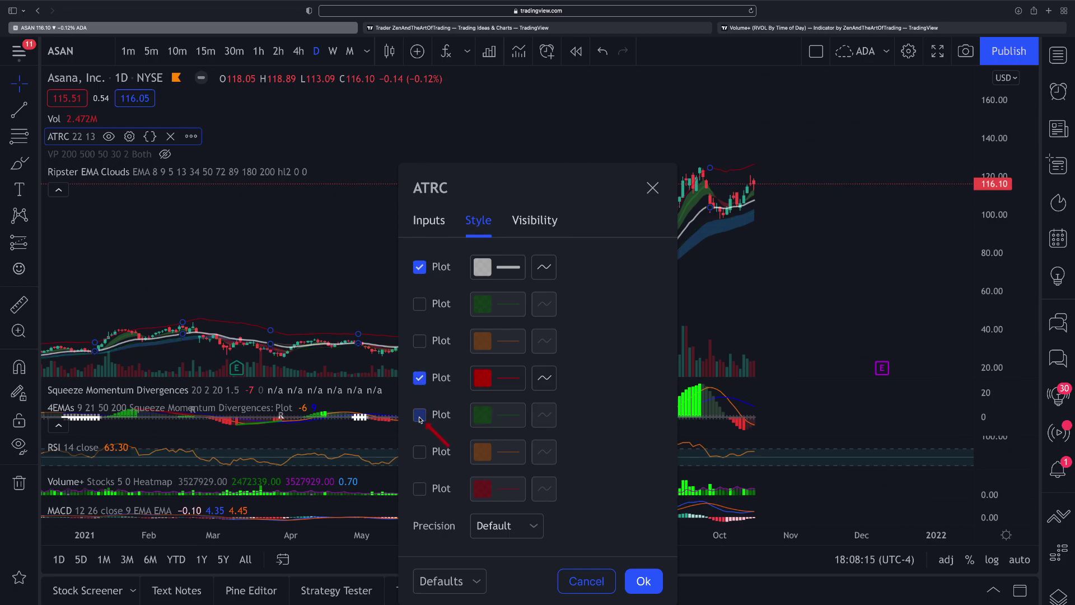
click(419, 415)
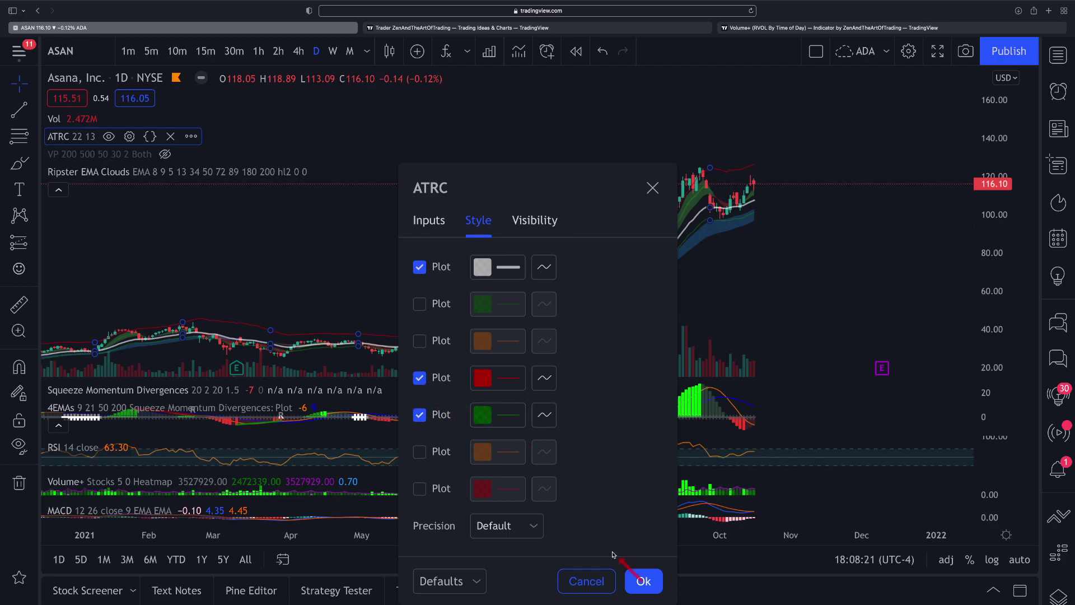
click(641, 581)
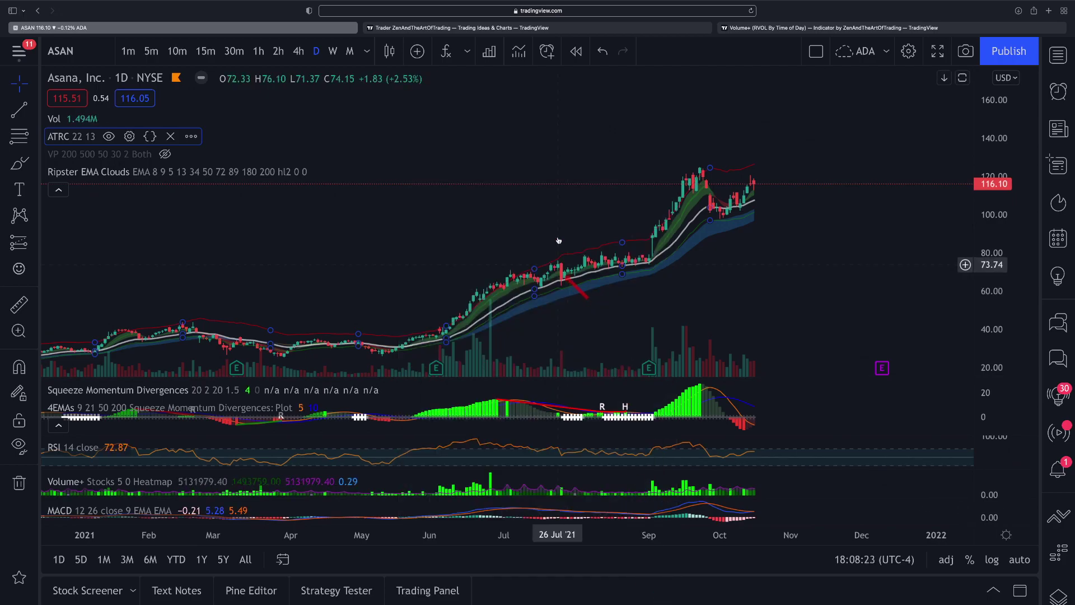
- Switch the Asana chart to the 4-hour interval and stretch its price scale around the recent candles
scroll(557, 148, up, 2)
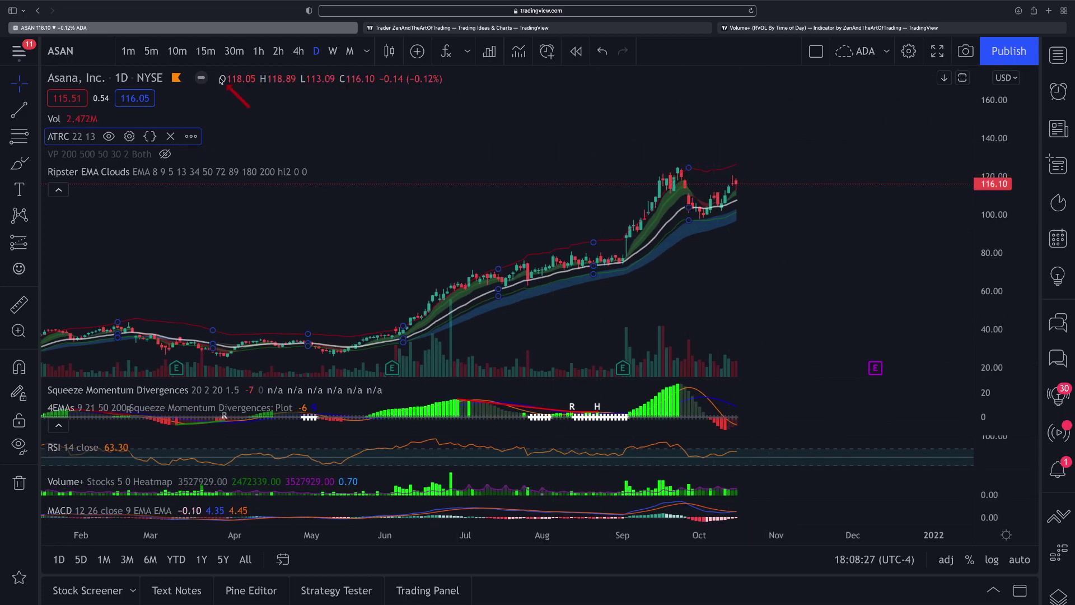
click(300, 50)
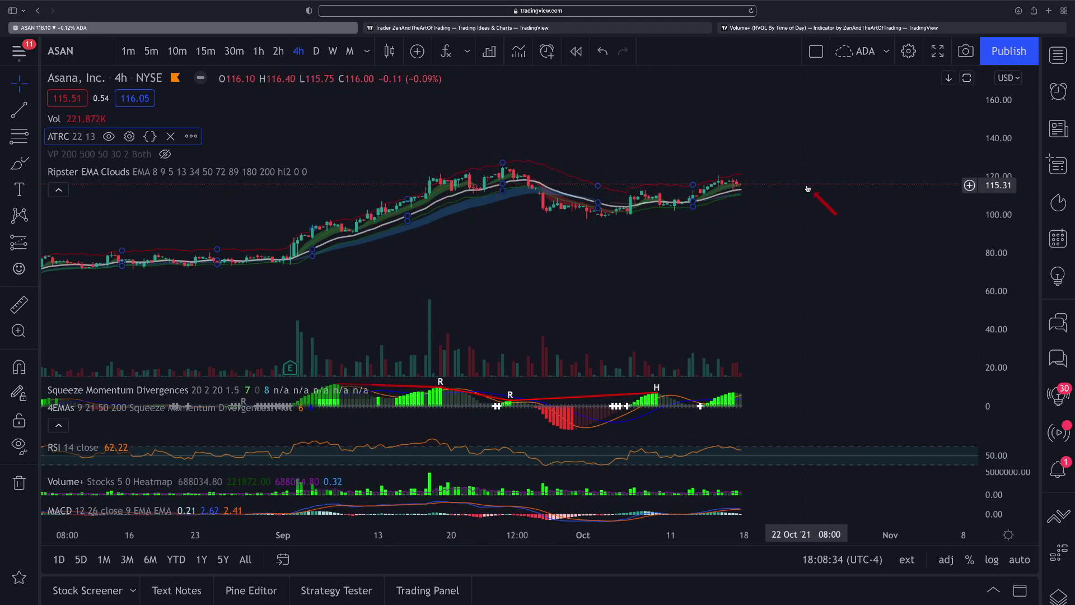
drag(1022, 311, 1010, 105)
drag(960, 147, 723, 228)
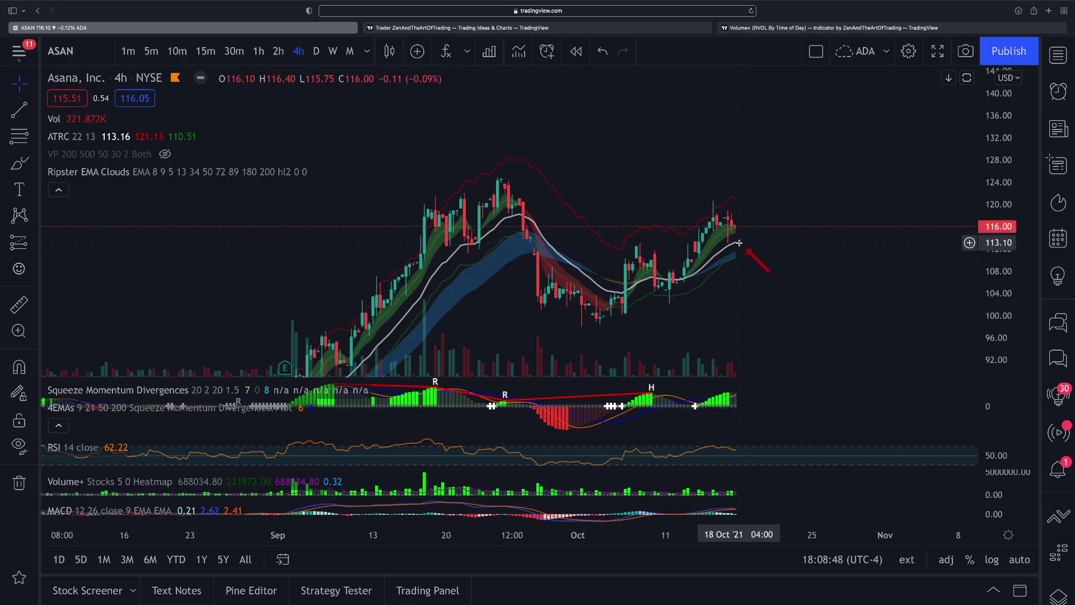
scroll(739, 242, up, 2)
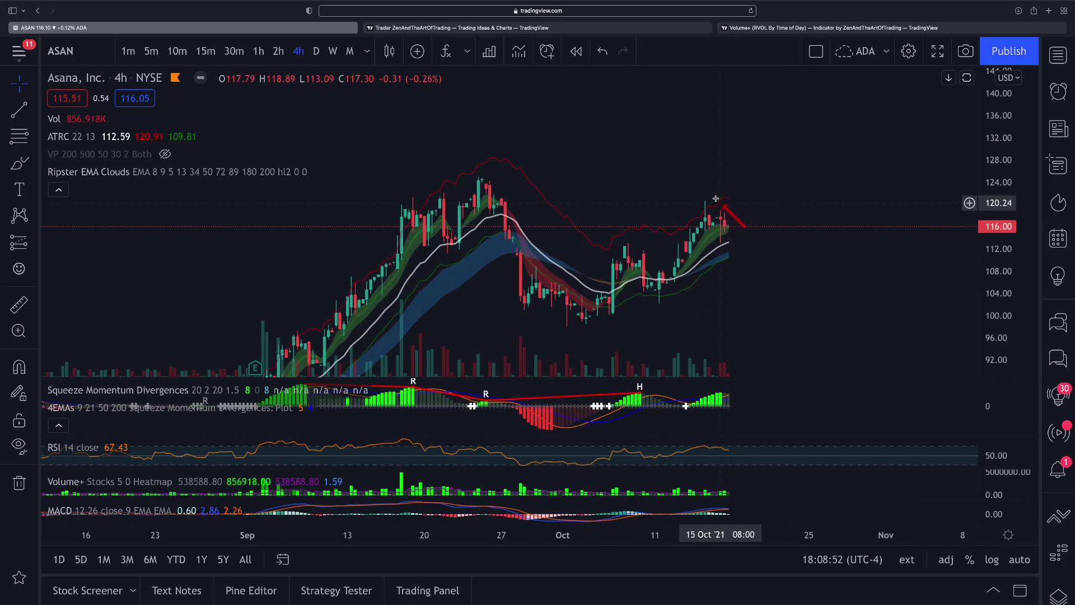
scroll(732, 244, down, 1)
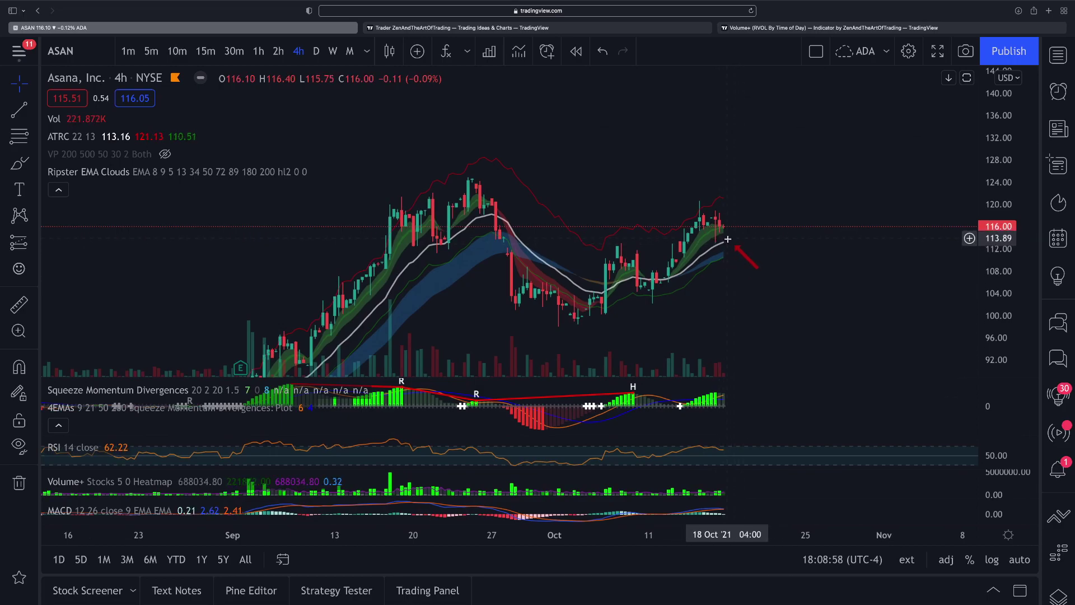
- Hide the ATRC indicator so only the EMA clouds overlay the price candles
mouse_move(99, 137)
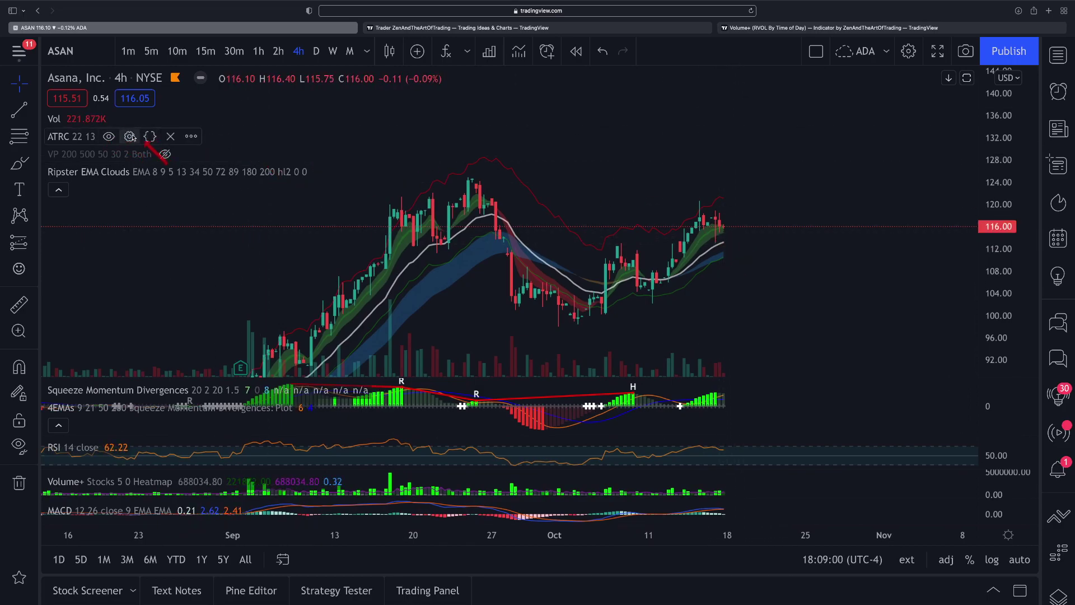
click(109, 137)
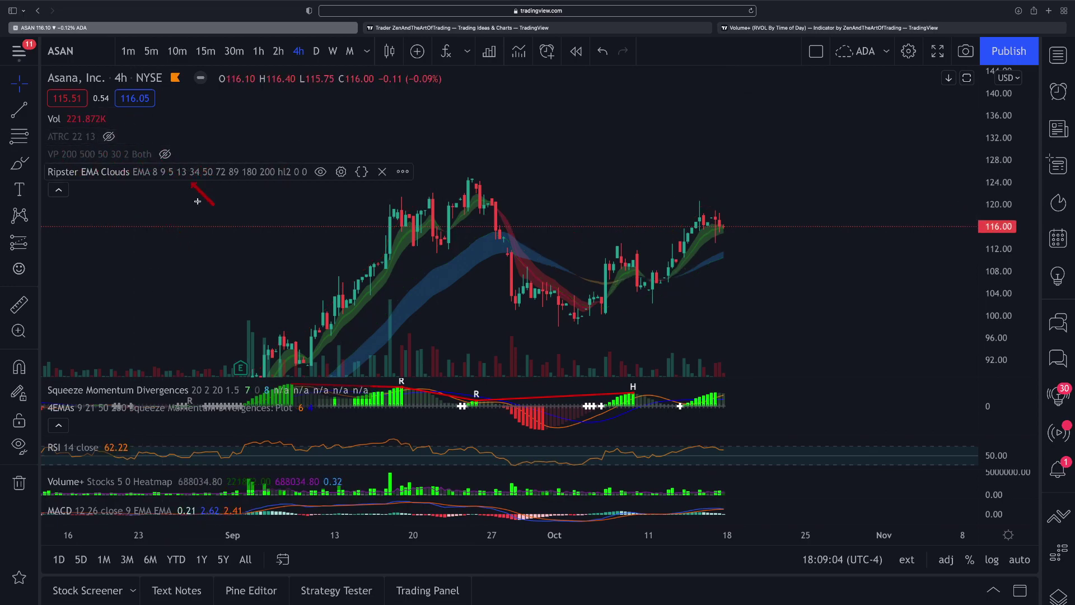
scroll(269, 218, left, 5)
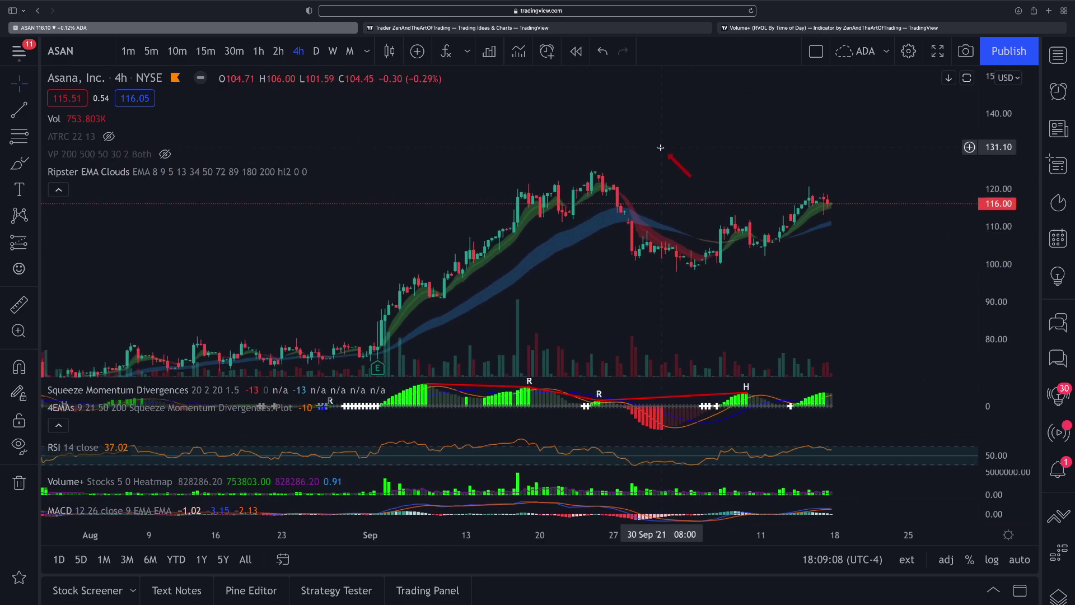
- Open the Ripster EMA Clouds settings and review its inputs, including EMA lengths and the cloud display options
mouse_move(320, 171)
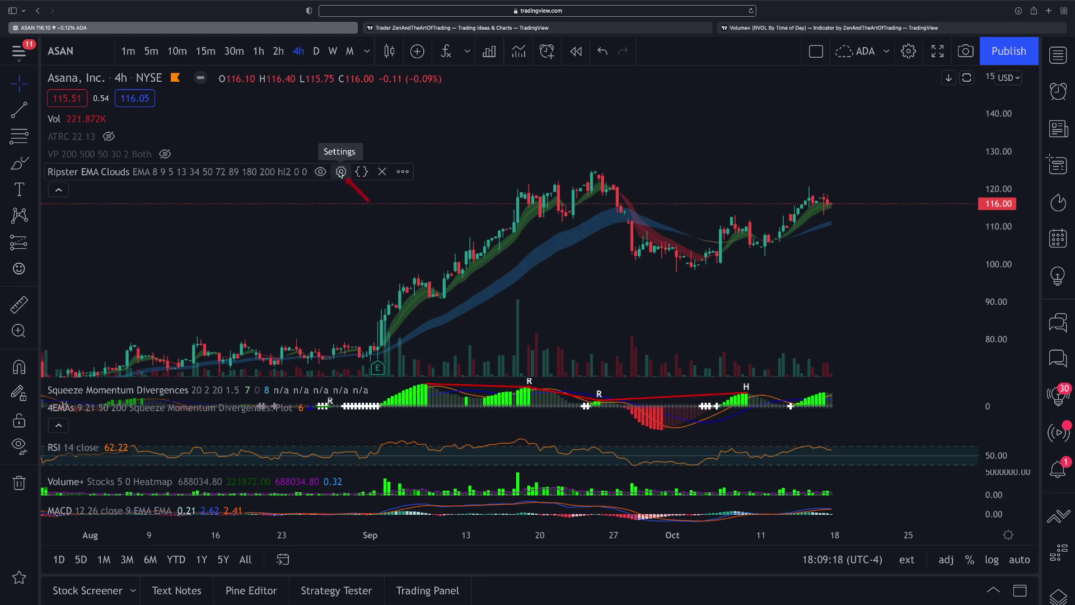
click(401, 173)
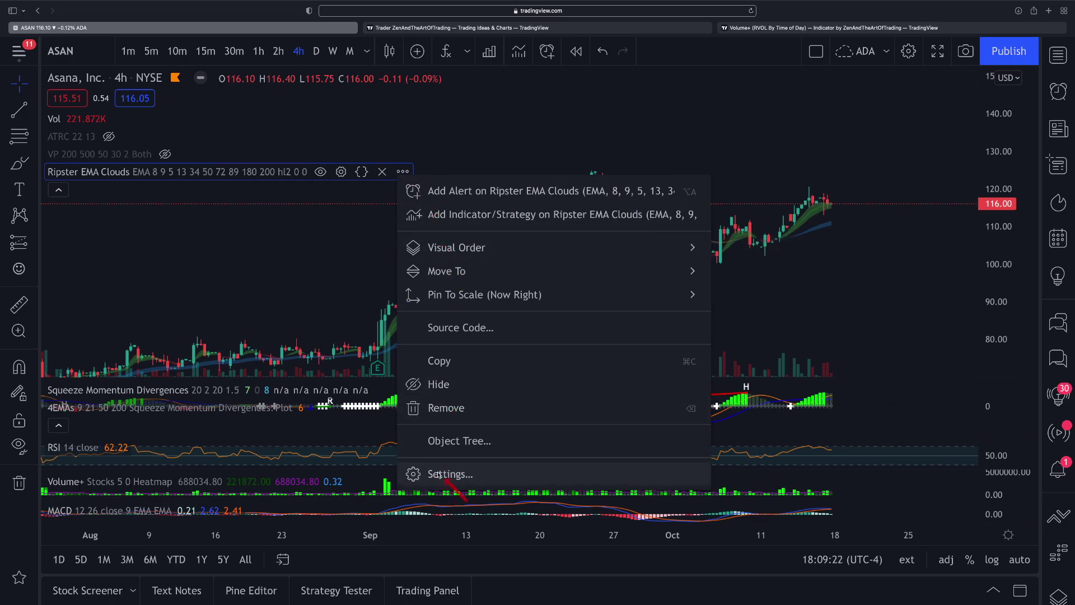
click(439, 474)
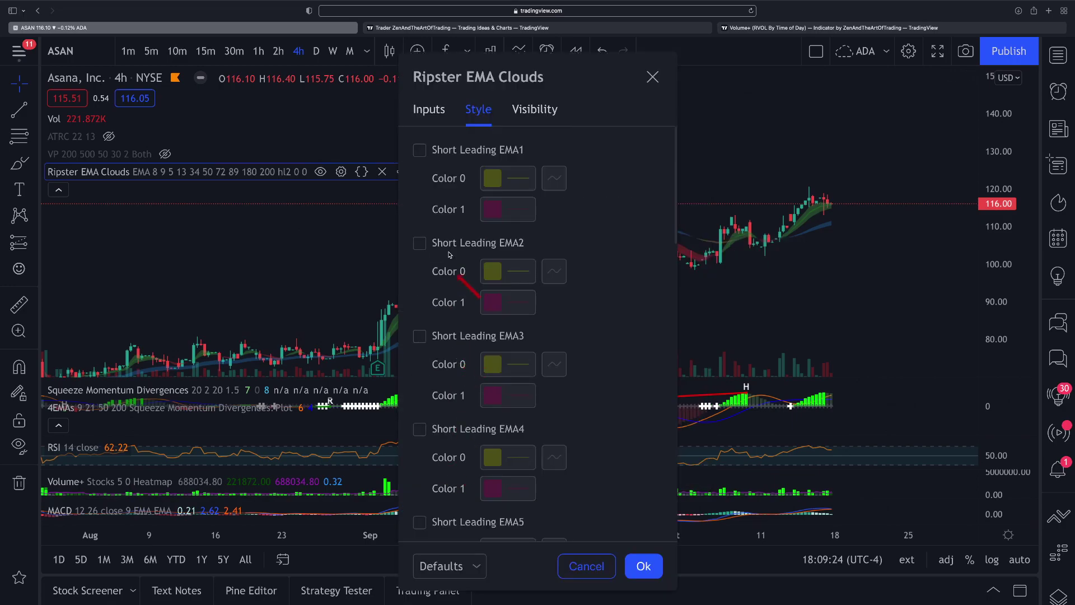
scroll(469, 286, down, 3)
click(428, 109)
scroll(532, 364, down, 5)
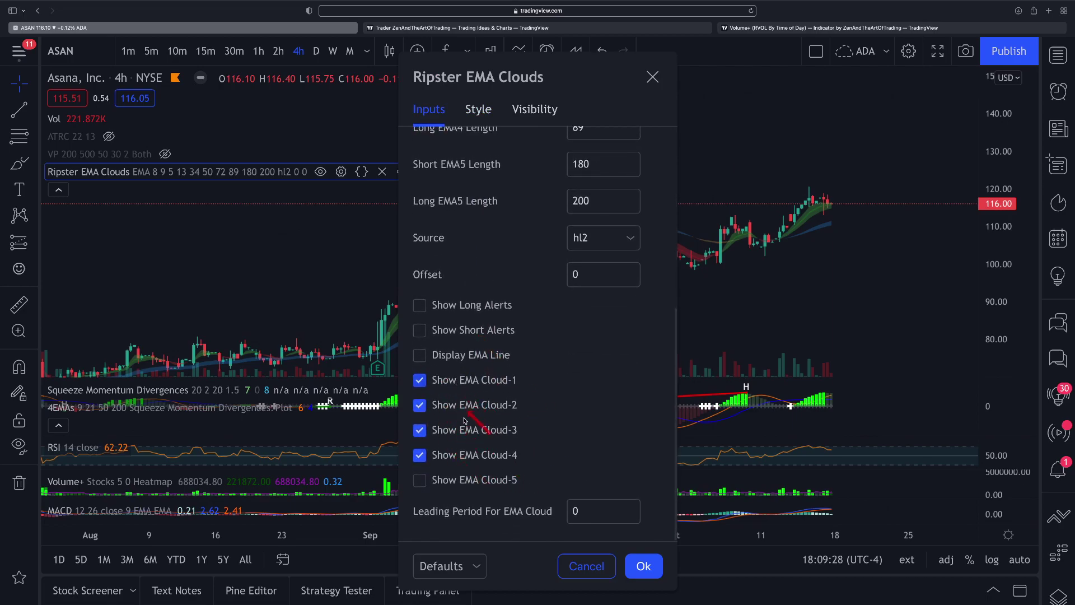
scroll(481, 460, up, 10)
- Review the Ripster EMA Clouds line and cloud colors and its interval visibility, and close the settings without changes
click(476, 110)
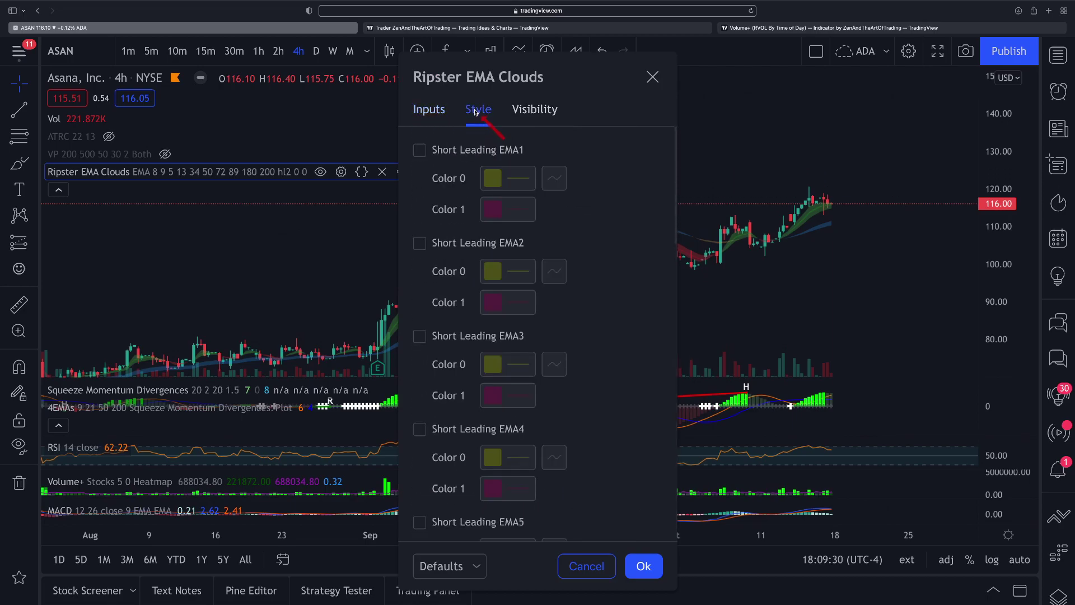
scroll(476, 233, down, 15)
scroll(476, 233, up, 5)
scroll(476, 233, down, 3)
scroll(475, 233, up, 10)
scroll(444, 388, down, 3)
scroll(444, 388, down, 10)
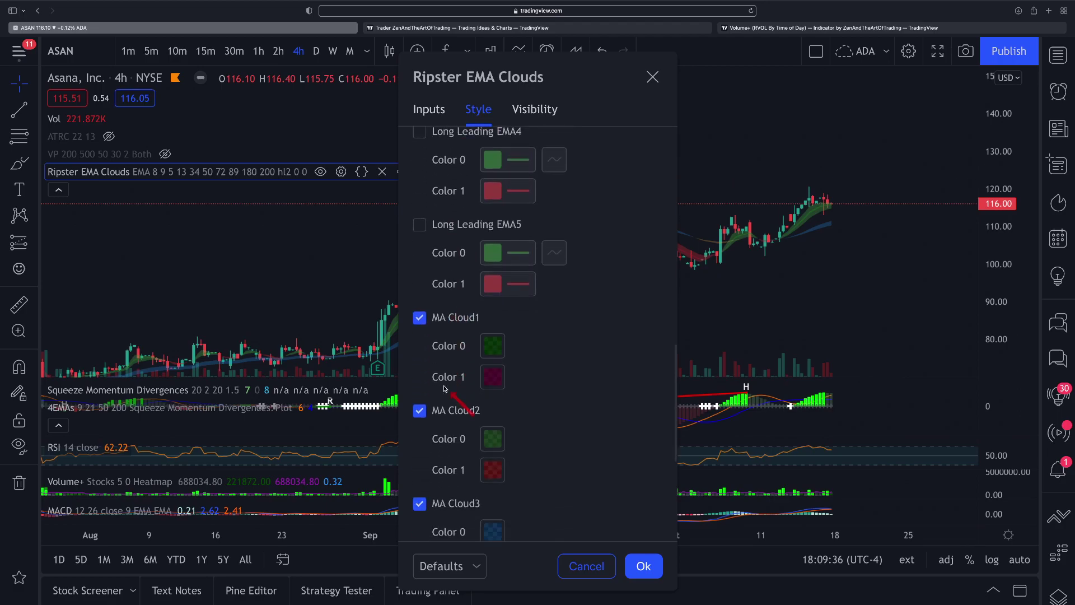
scroll(500, 392, down, 10)
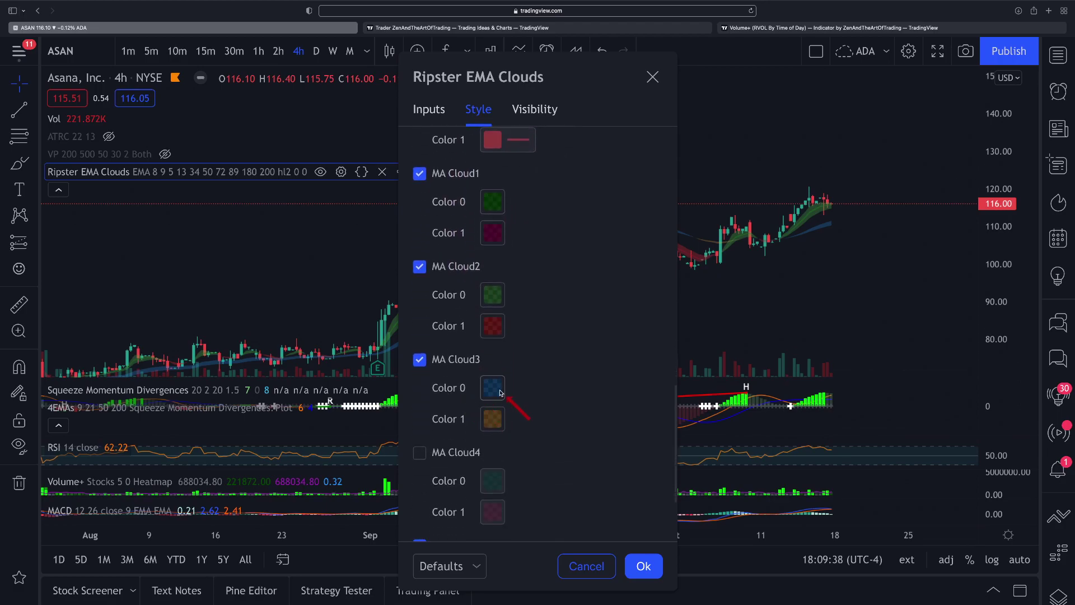
scroll(487, 408, up, 20)
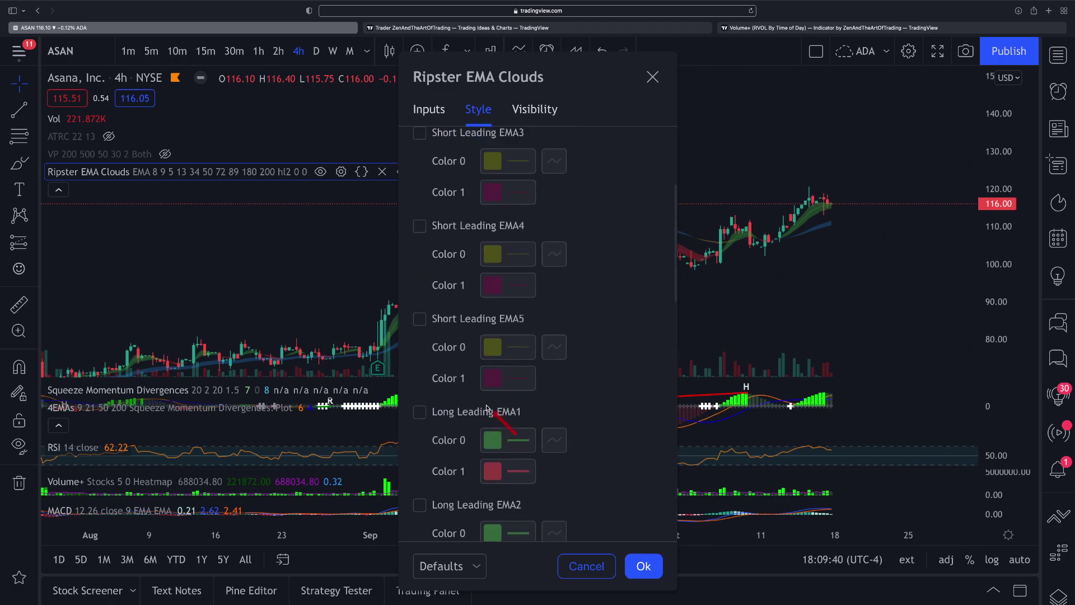
click(526, 108)
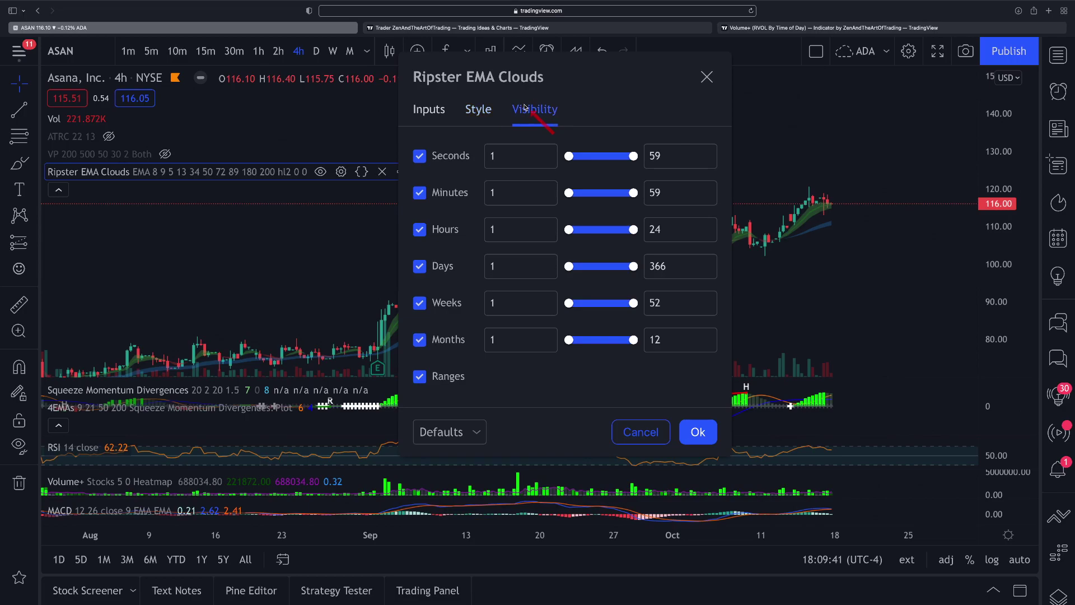
click(706, 77)
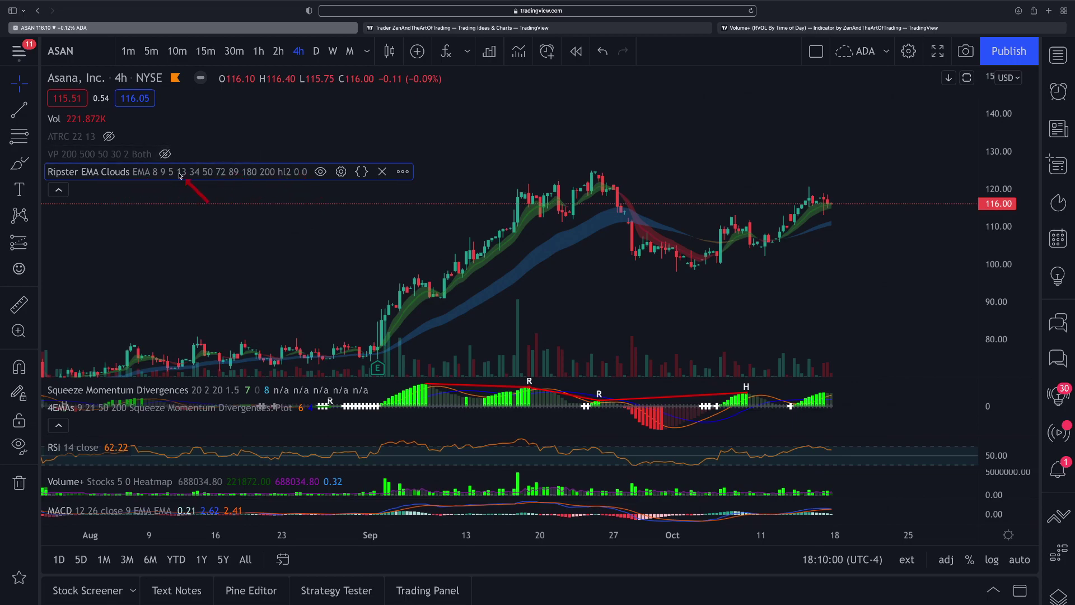
- Collapse and re-expand the indicator legend, and examine the Squeeze Momentum Divergences pane against the price action
click(59, 192)
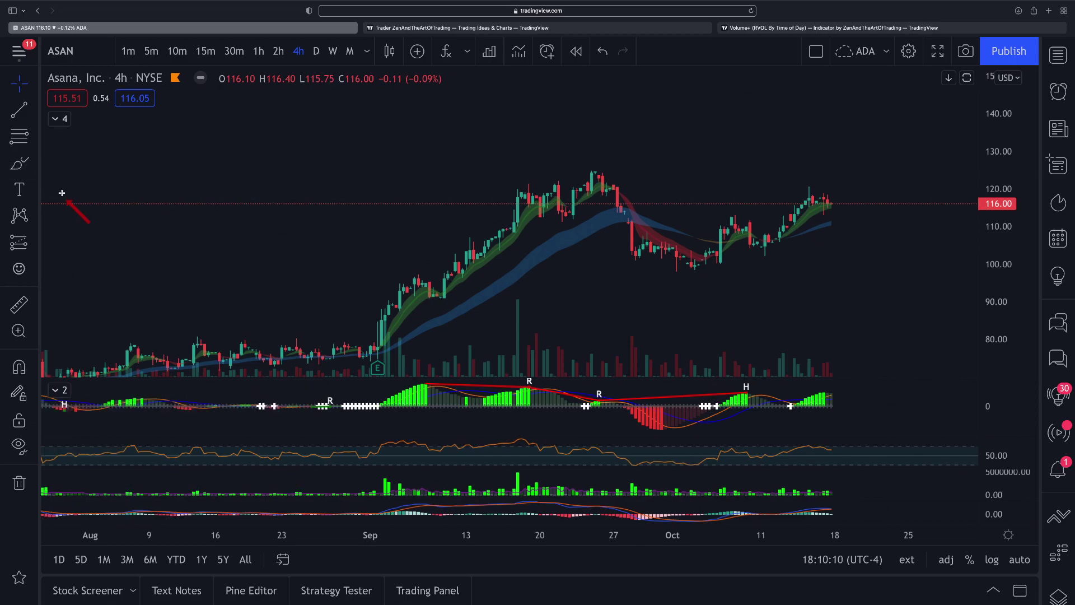
click(58, 120)
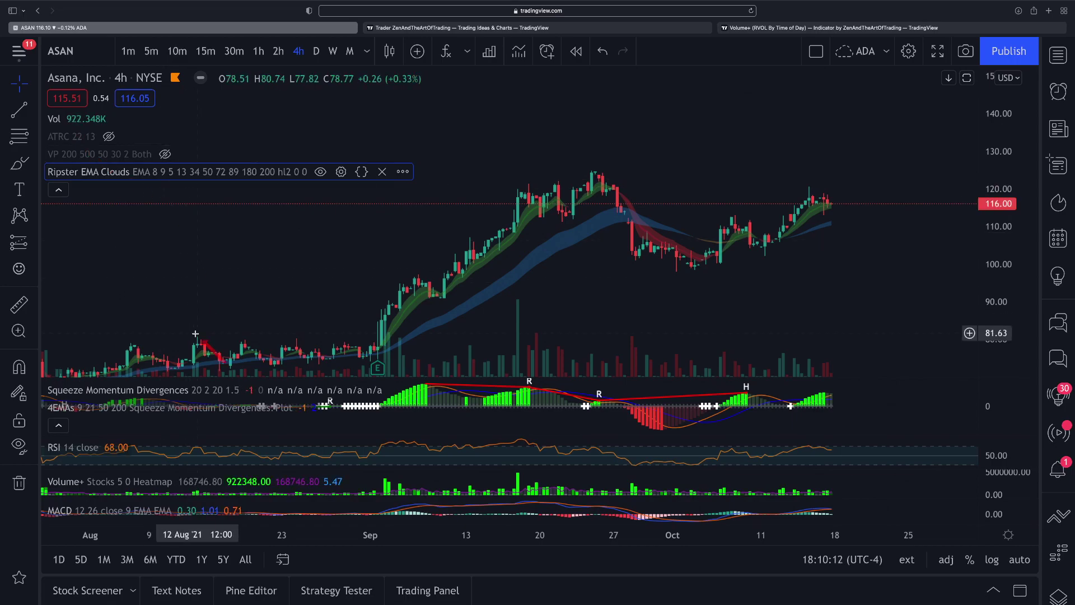
scroll(136, 426, down, 5)
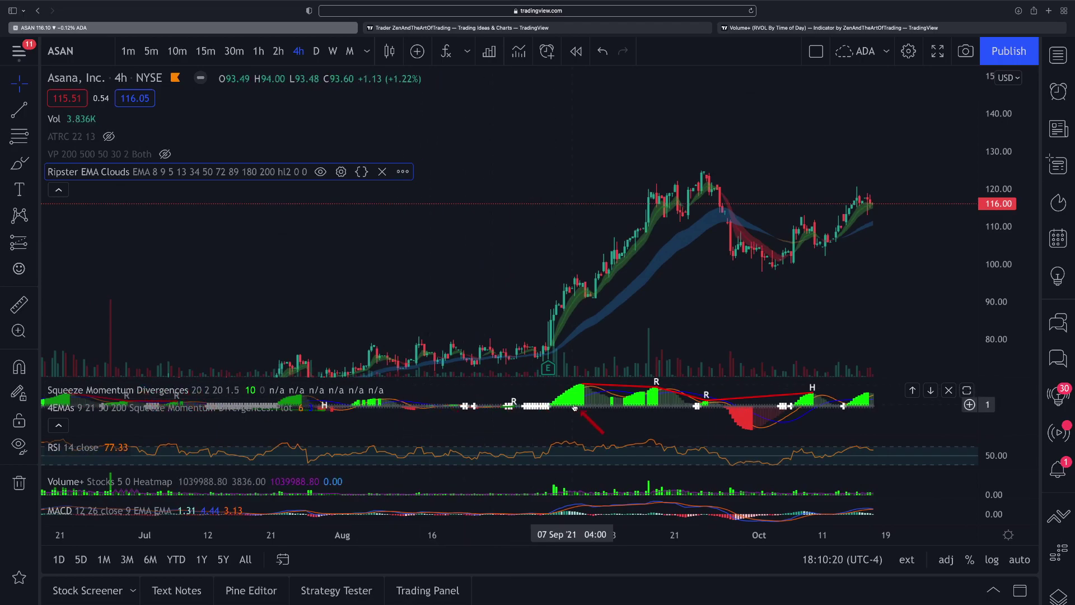
scroll(577, 389, up, 3)
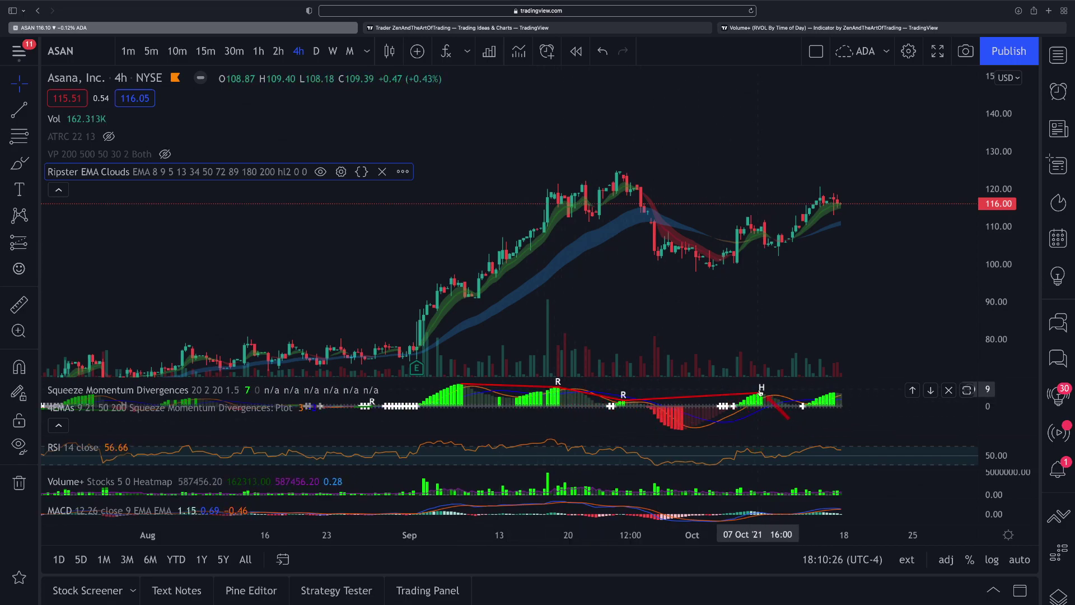
scroll(330, 301, down, 1)
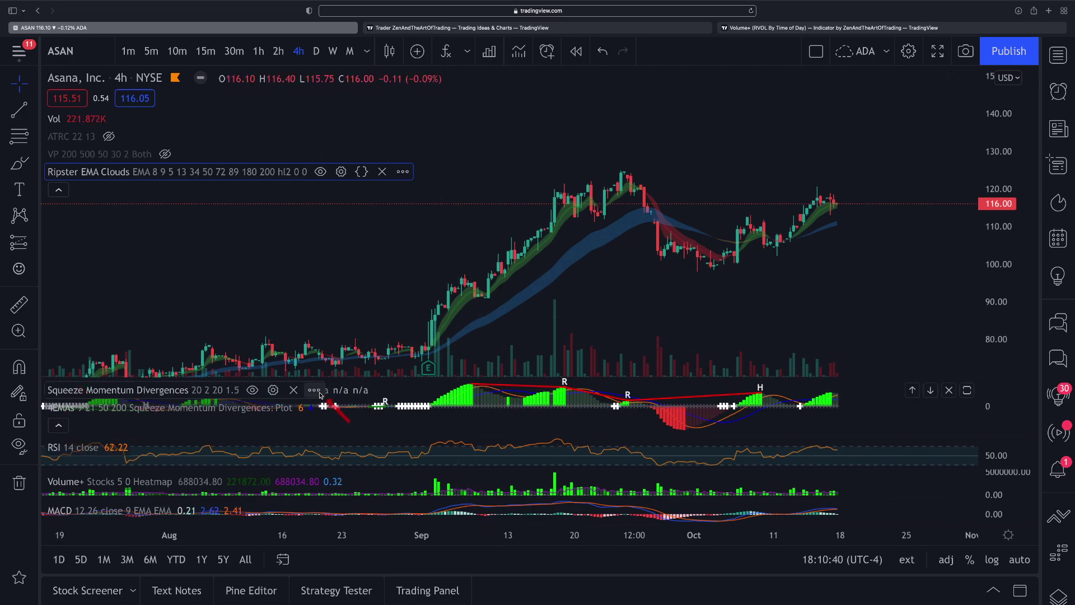
- Review the 4EMAs indicator's input lengths, interval visibility and line styles, and close its settings without changes
right_click(305, 393)
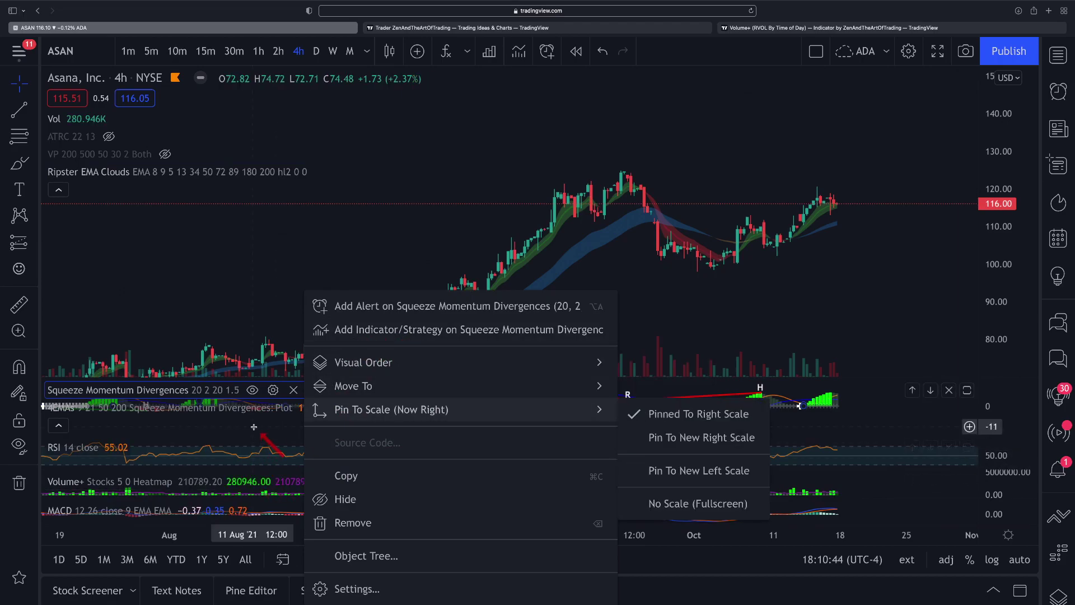
click(119, 392)
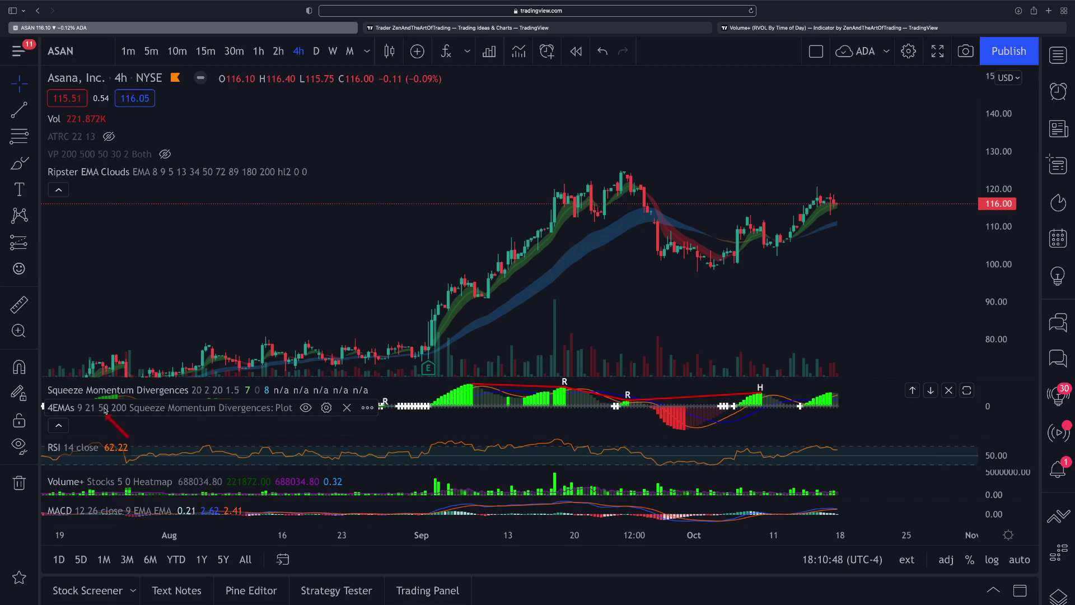
click(326, 407)
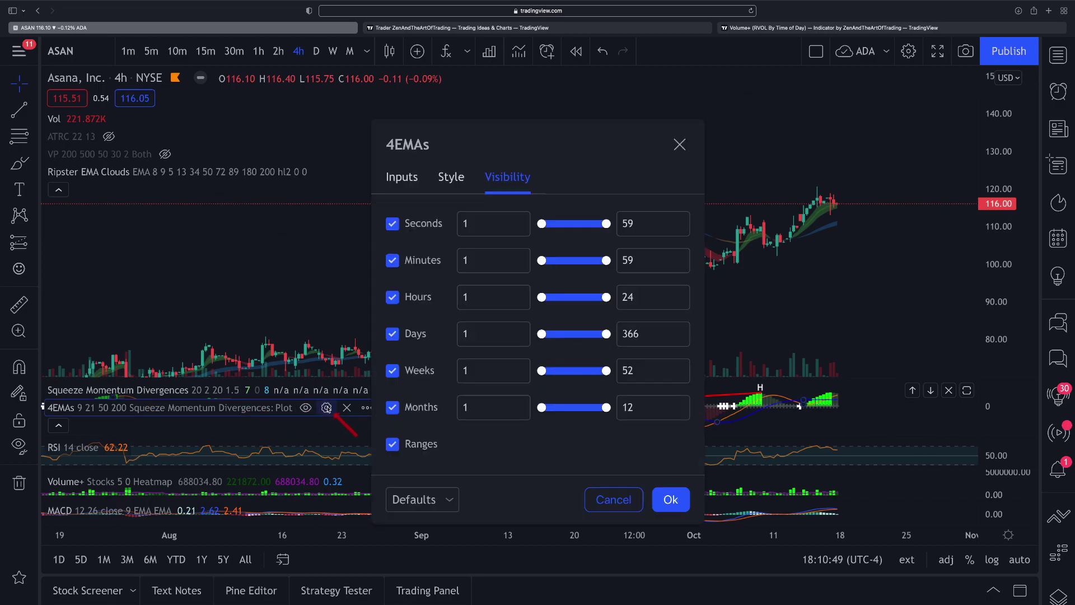
click(402, 174)
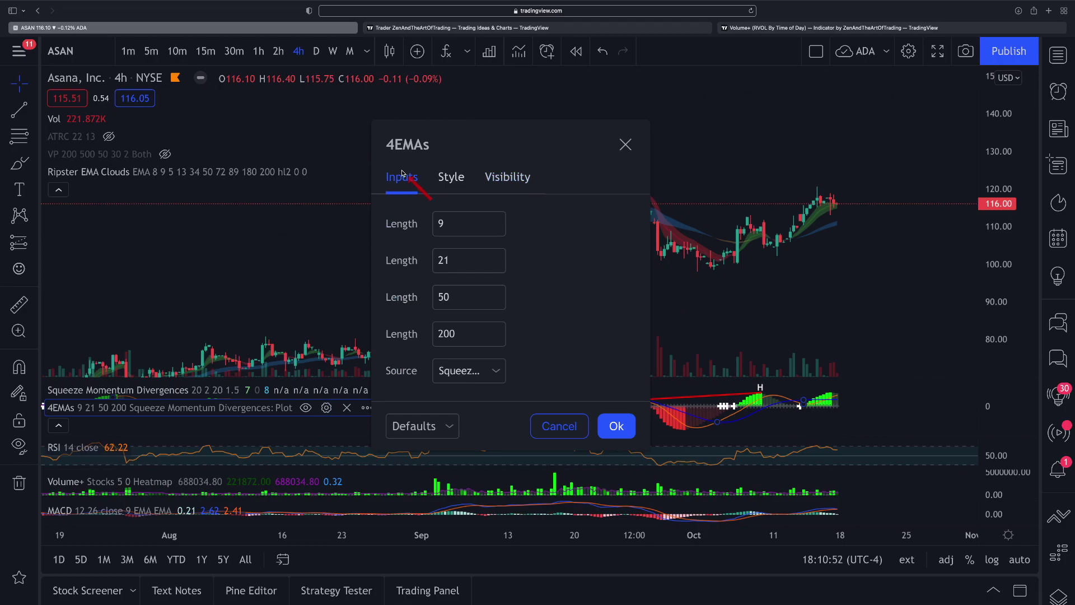
click(500, 173)
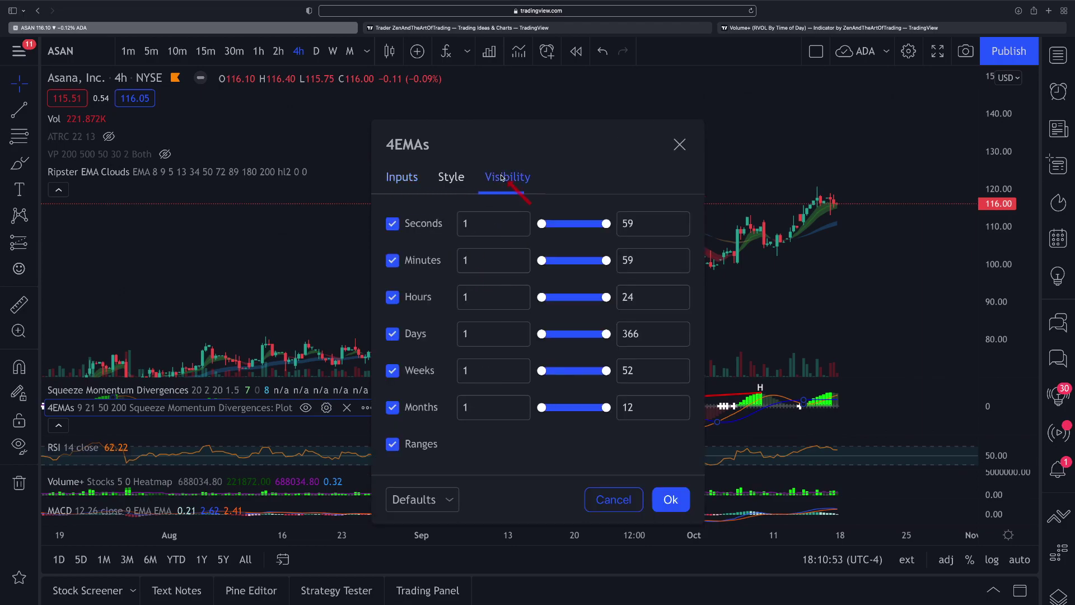
click(451, 177)
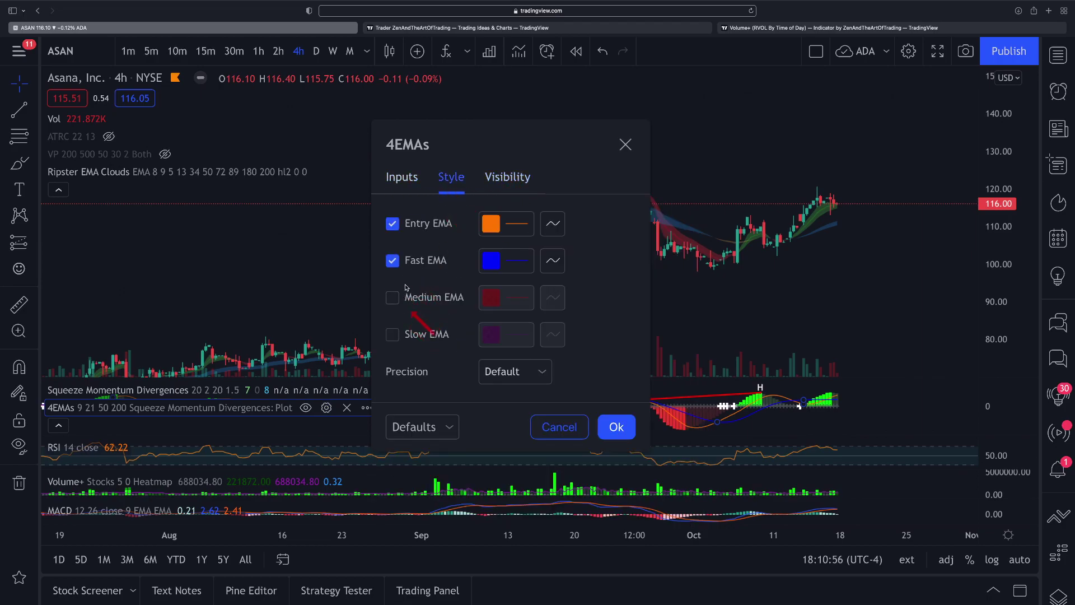
click(625, 144)
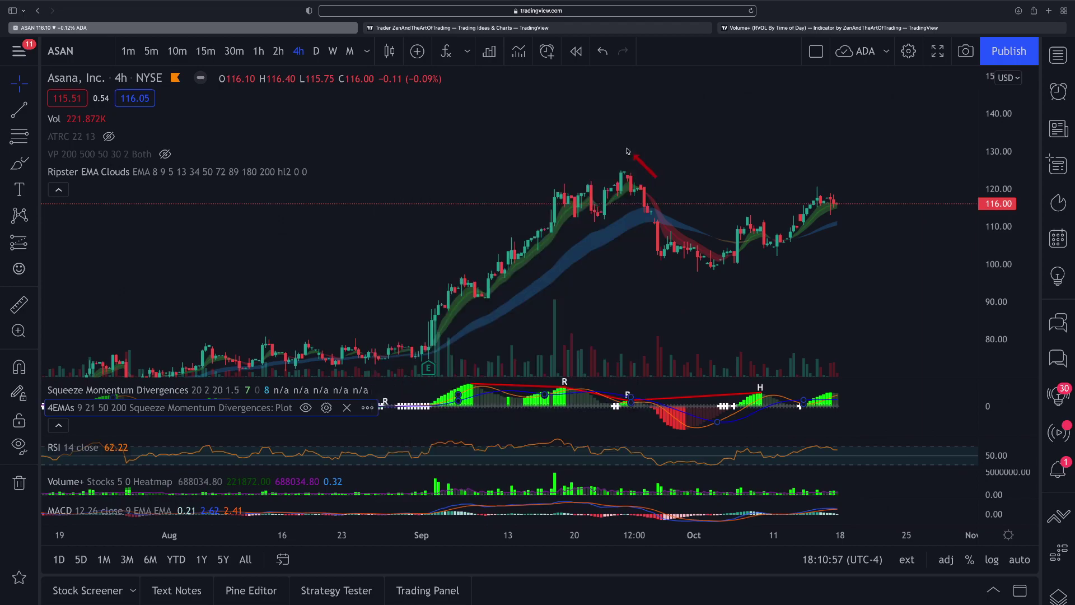
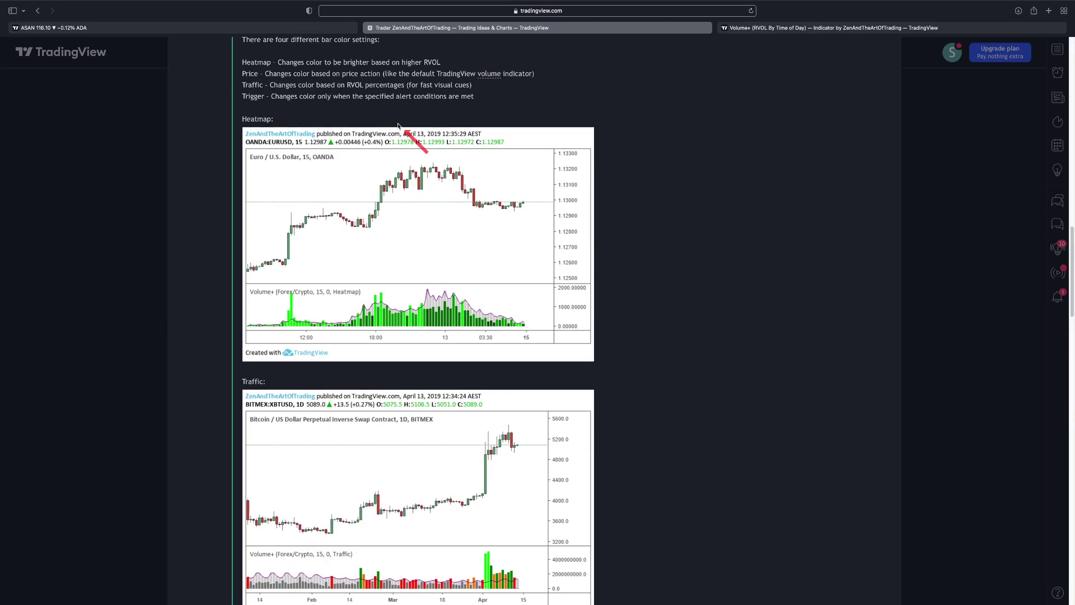
- Look over the Volume+ bar color examples, return to the ASAN chart, switch it to the 5-minute interval and reset its view
scroll(398, 125, down, 5)
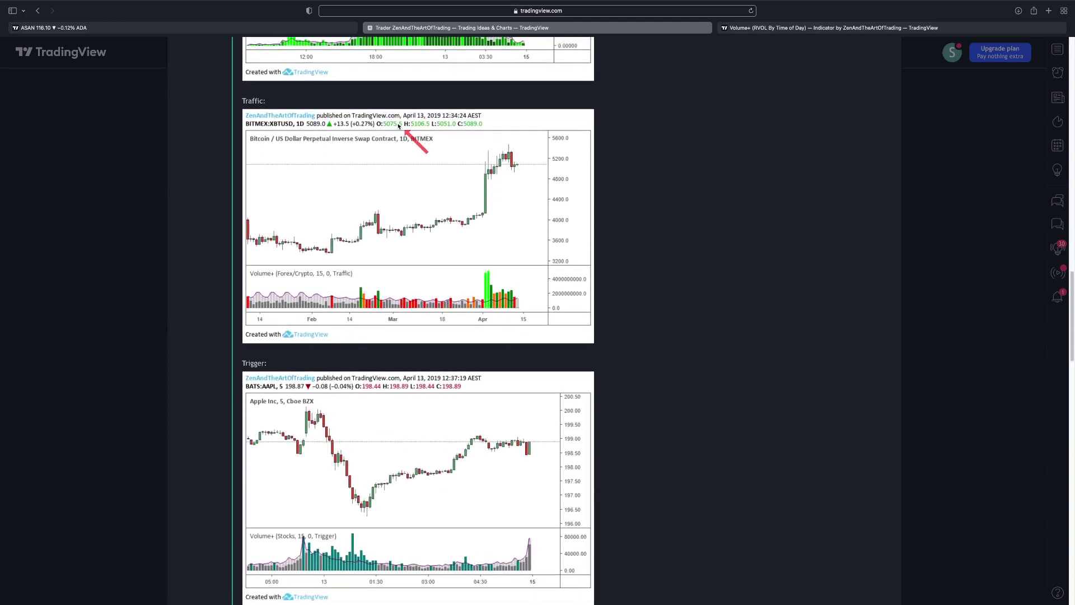
click(322, 27)
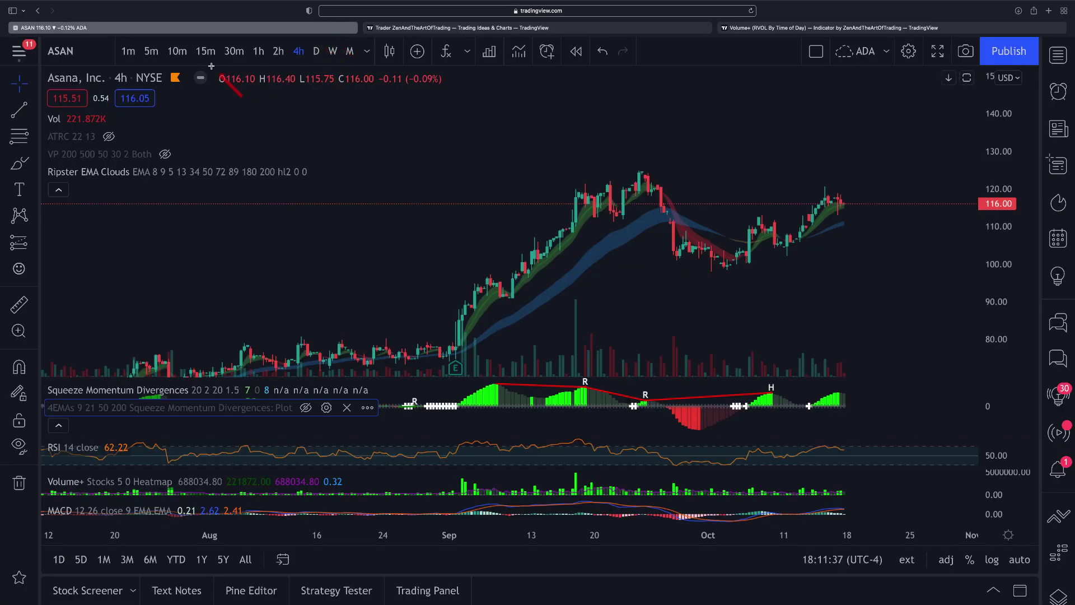
click(151, 51)
right_click(535, 150)
click(560, 163)
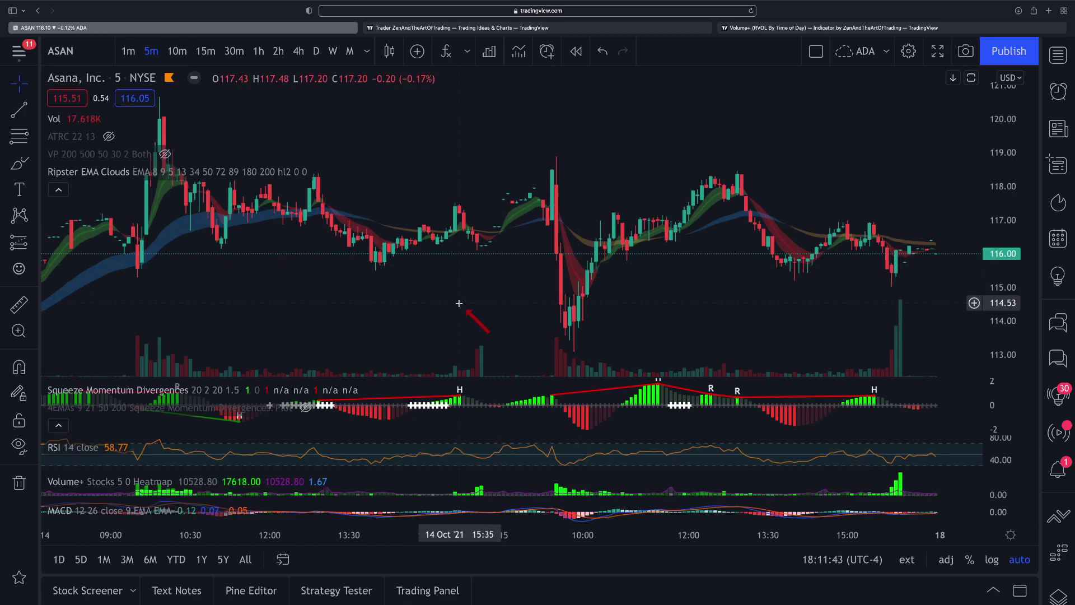
- Examine the Volume+ spikes against price and squeeze momentum on the 5-minute chart, from 11 October through the latest bars
drag(465, 314, 483, 243)
scroll(398, 280, left, 3)
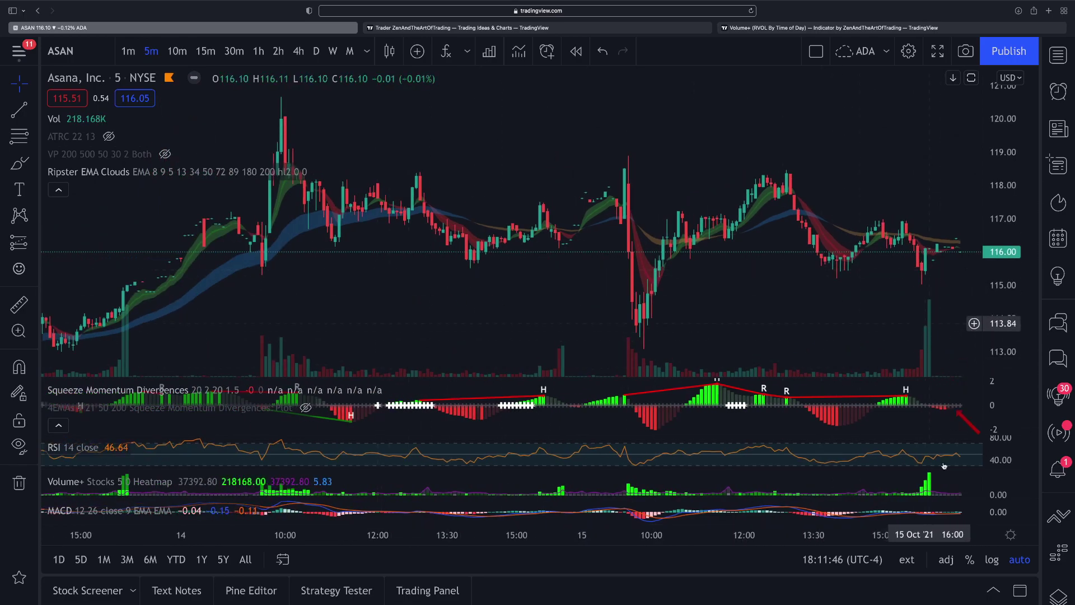
drag(869, 288, 724, 286)
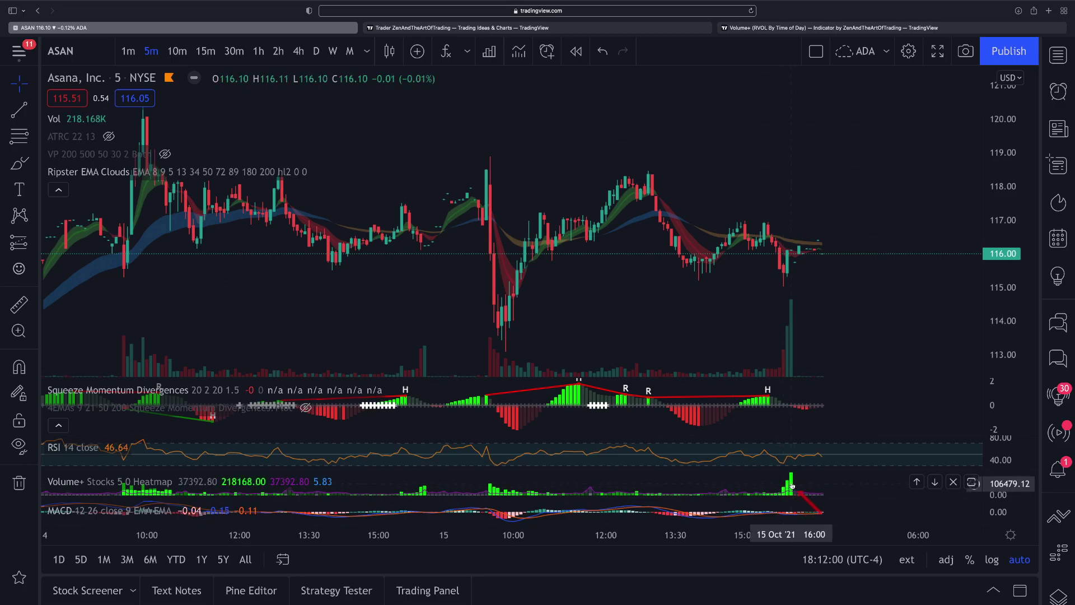
scroll(678, 263, down, 3)
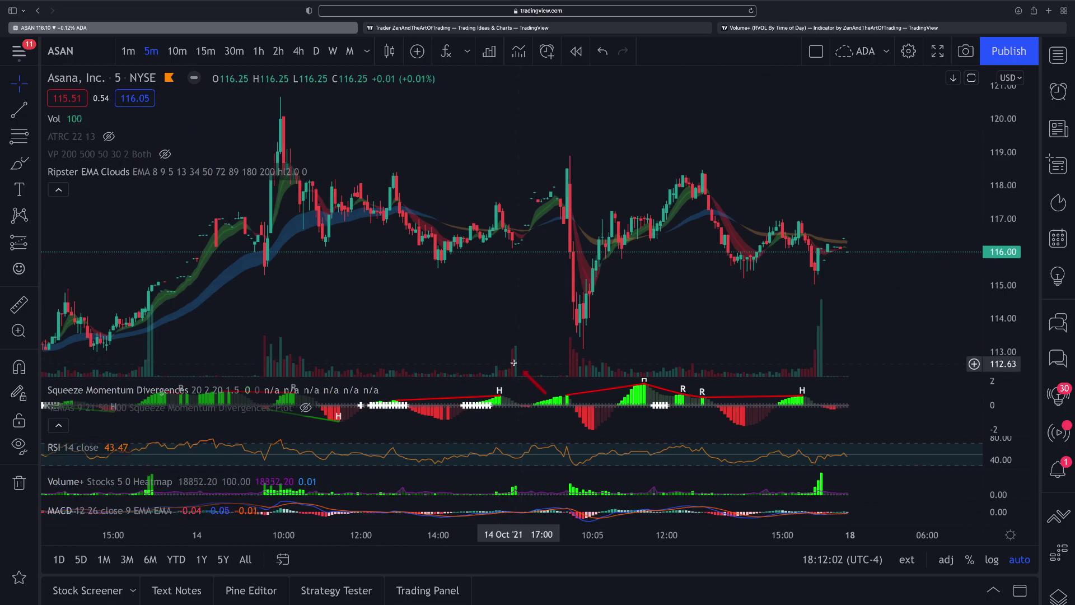
drag(172, 331, 583, 303)
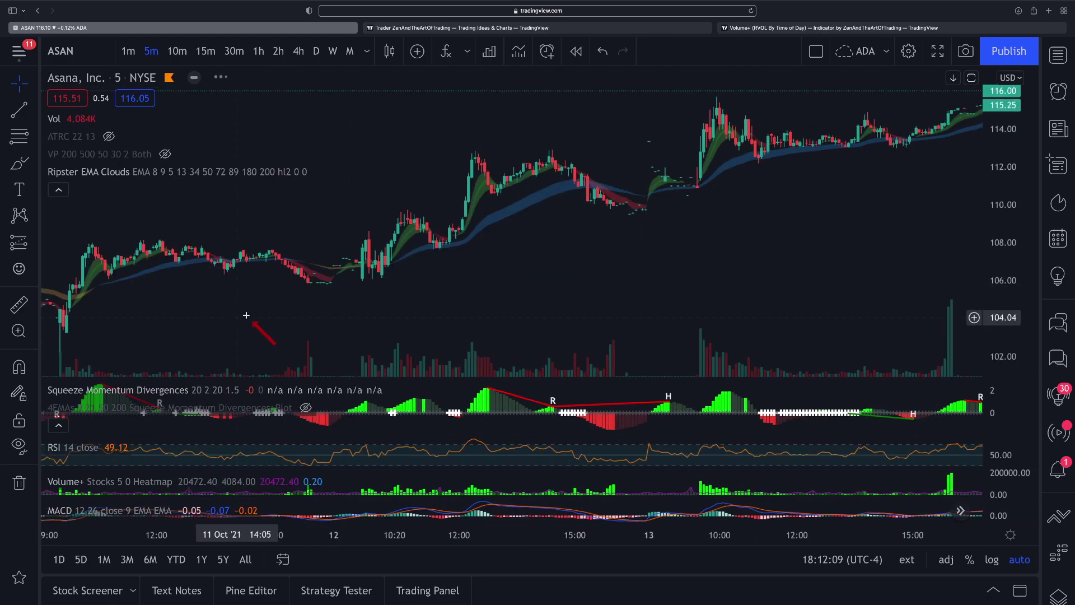
drag(581, 250, 316, 350)
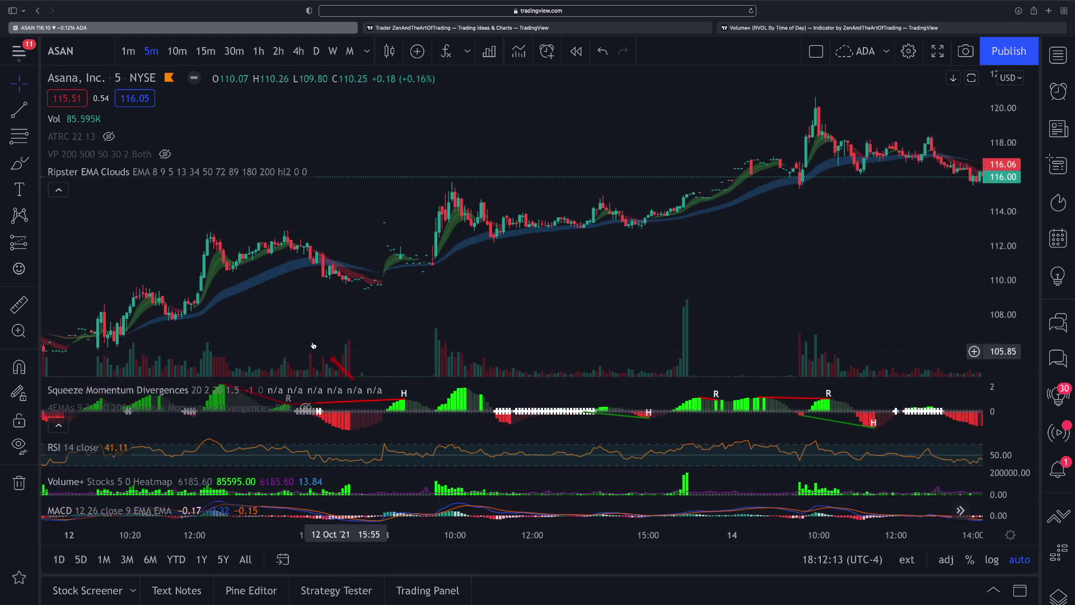
drag(736, 249, 468, 257)
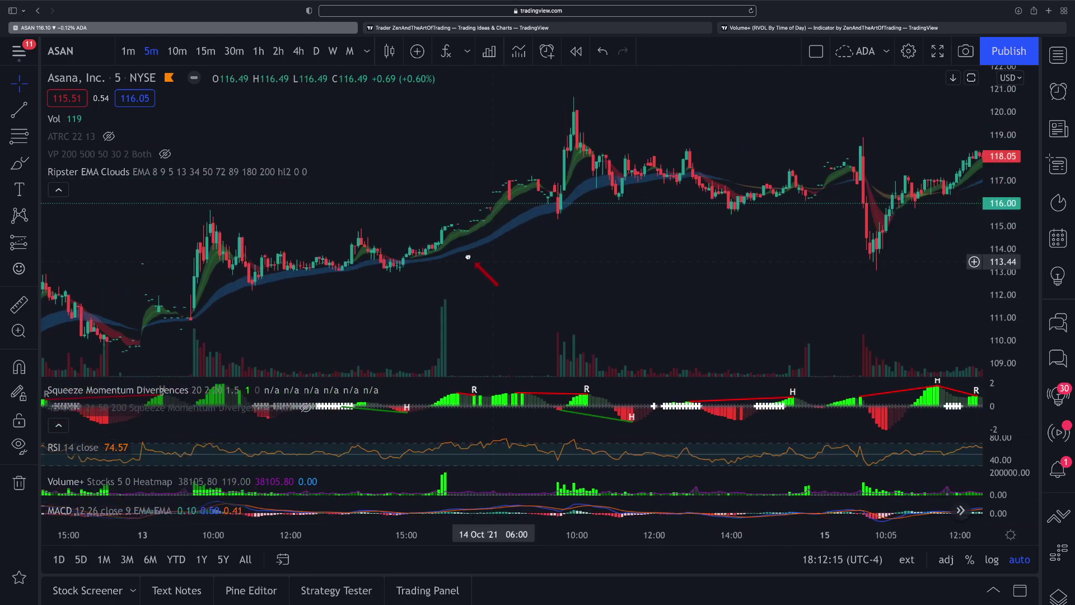
drag(694, 240, 526, 240)
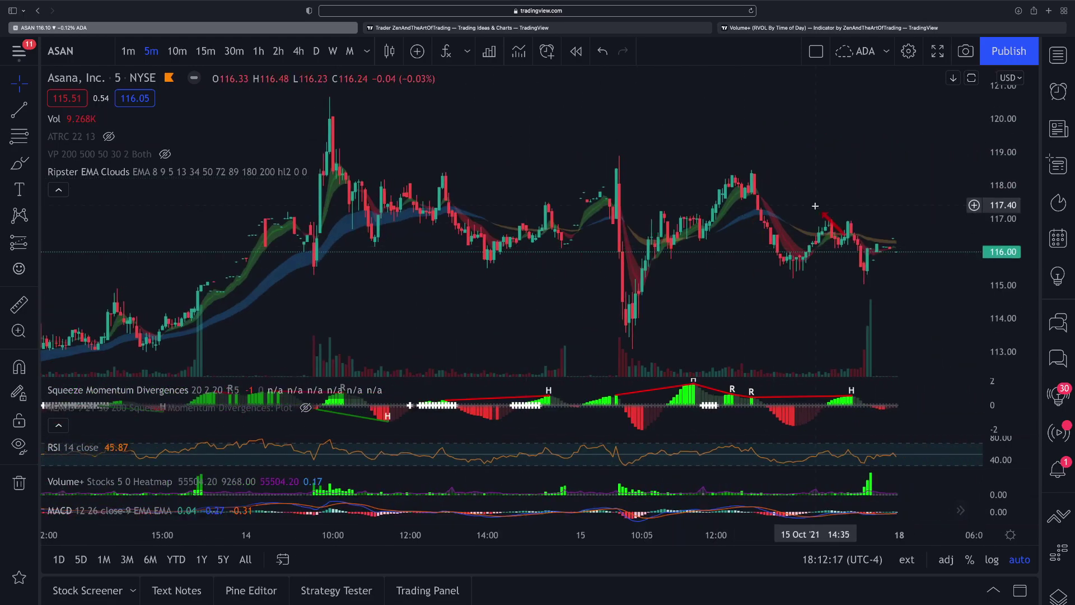
scroll(823, 190, right, 5)
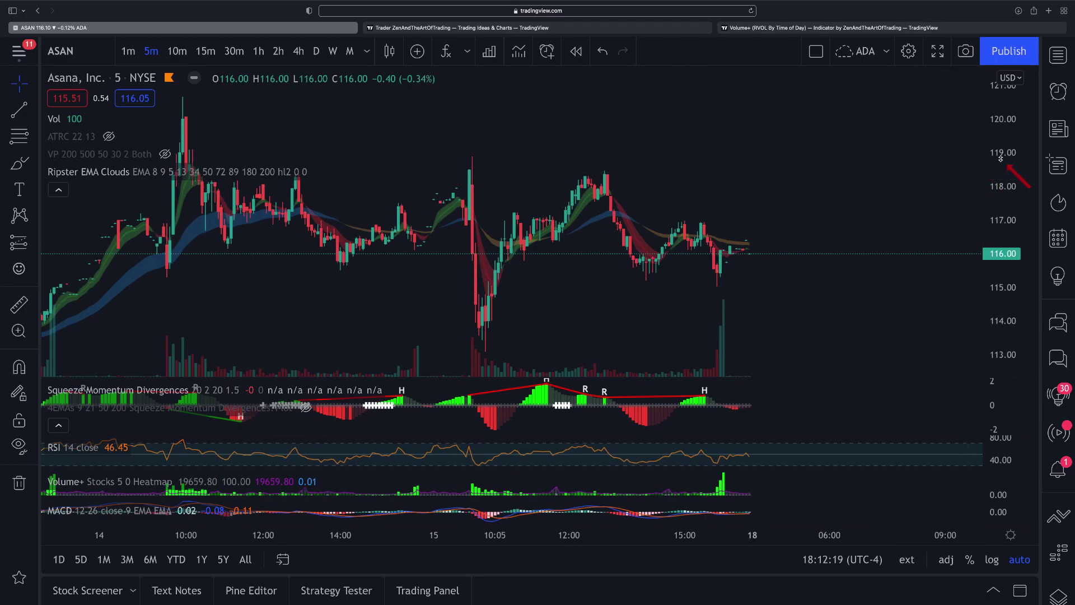
- Compress the chart's price scale and collapse the indicator legends in the price and Squeeze Momentum Divergences panes
scroll(1001, 158, down, 3)
scroll(719, 158, left, 3)
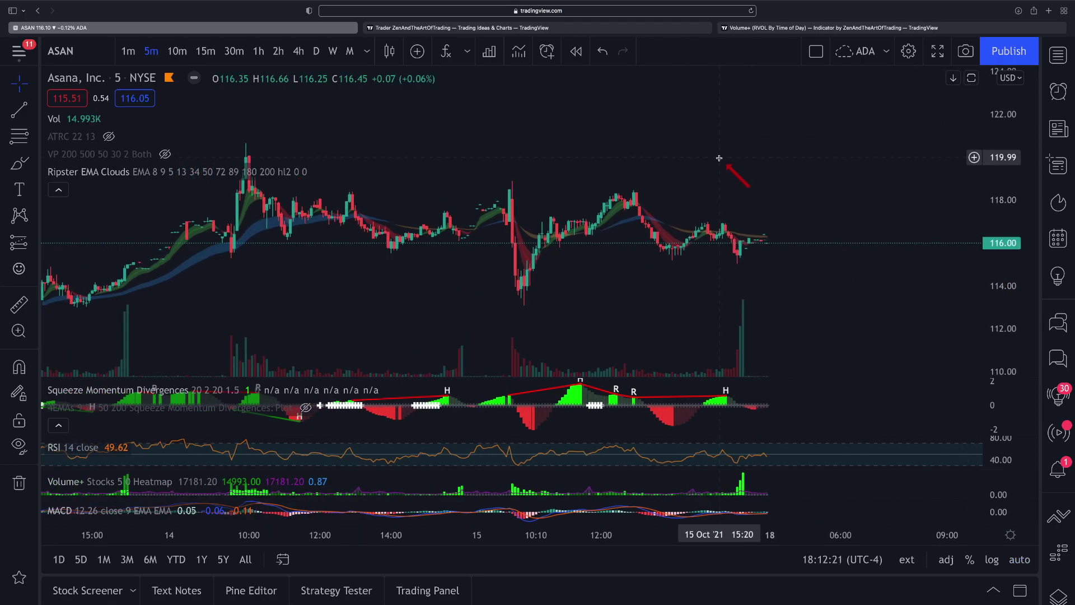
scroll(719, 159, left, 3)
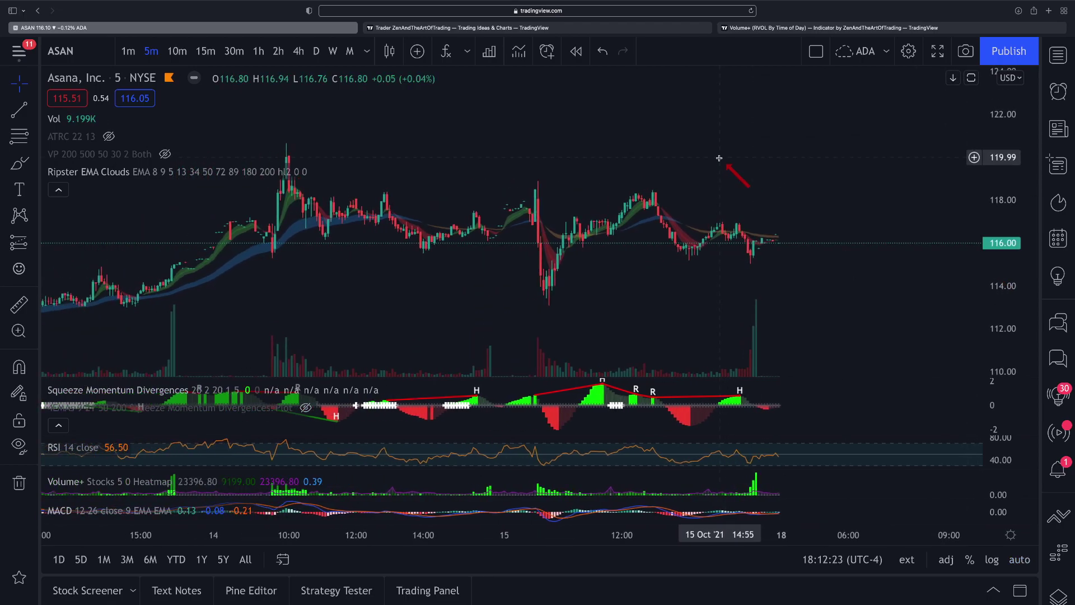
scroll(719, 159, left, 2)
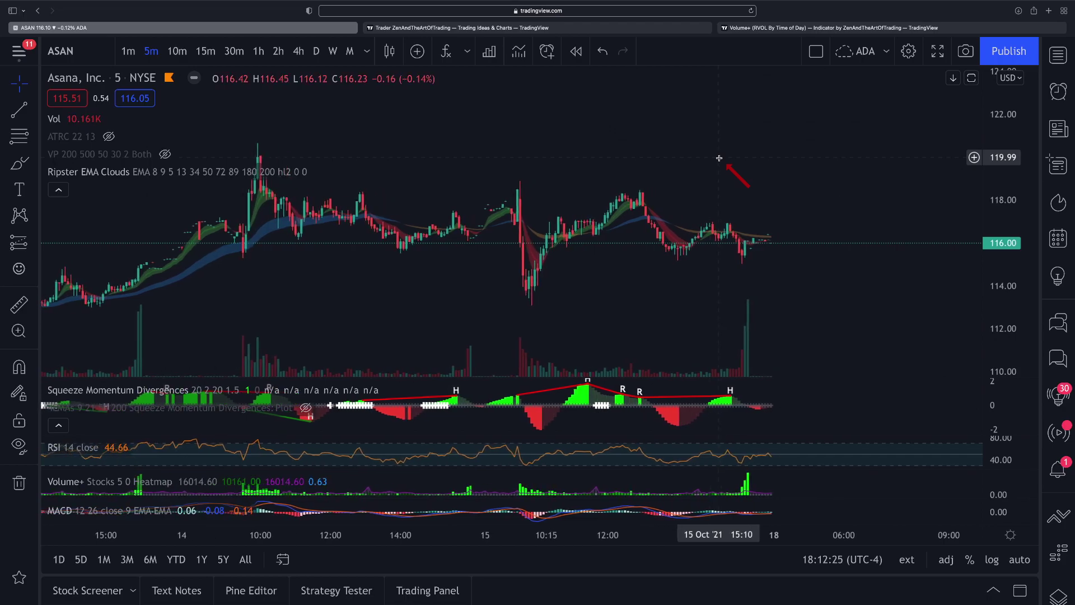
scroll(719, 158, right, 3)
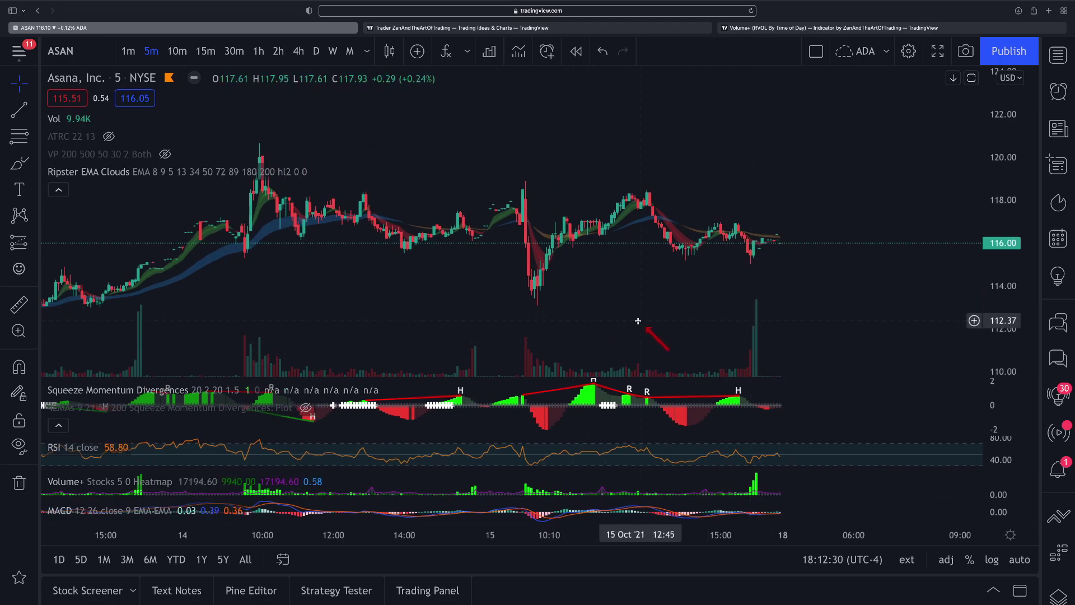
scroll(345, 269, down, 1)
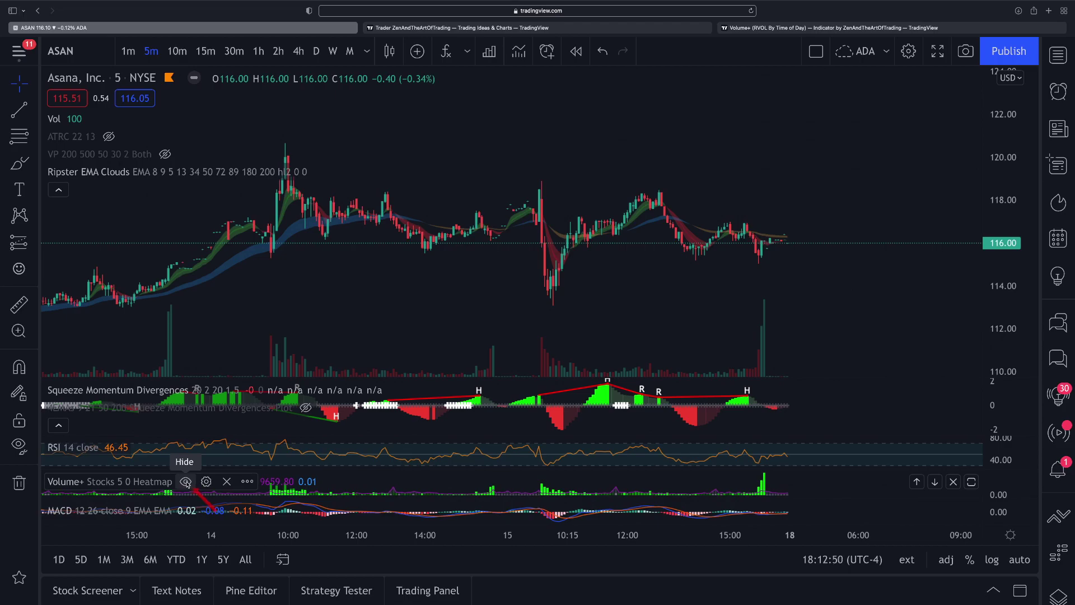
click(58, 427)
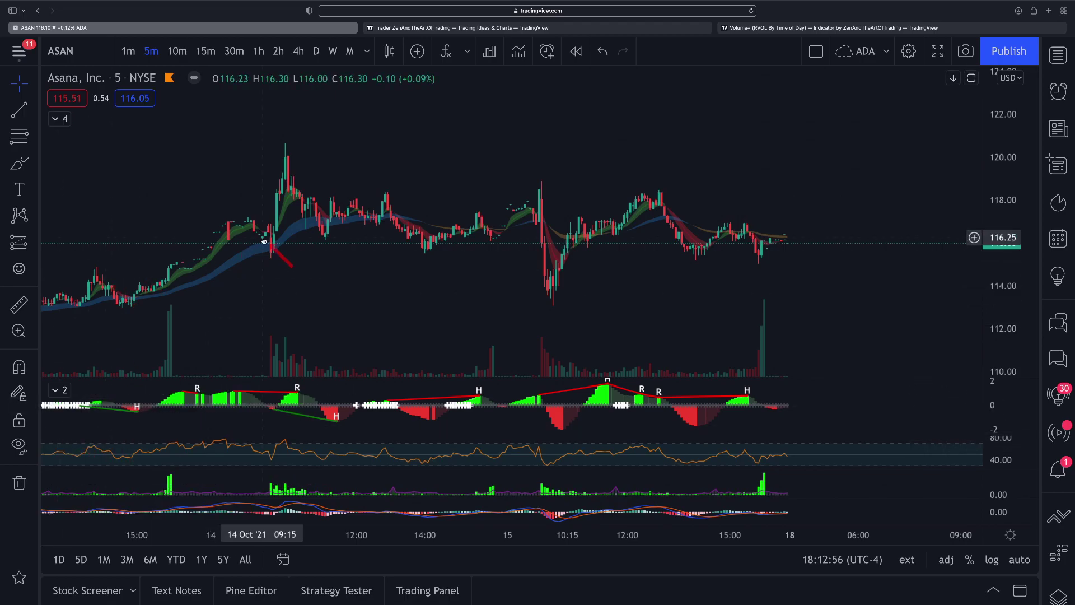
- Reduce the browser page zoom so the ASAN chart and its indicator panes show more of the 5-minute history
scroll(404, 144, left, 3)
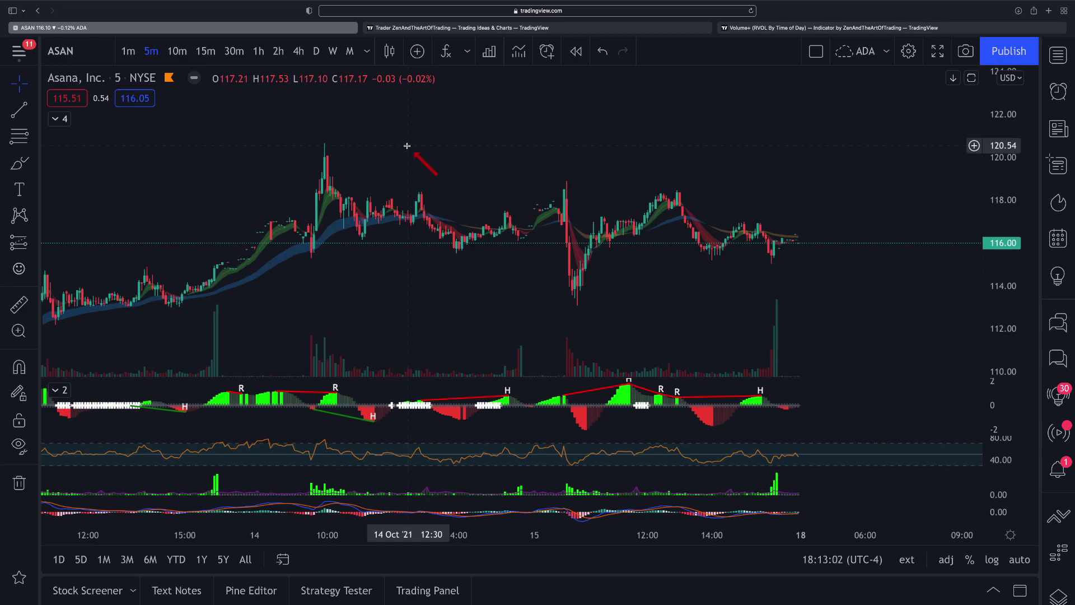
scroll(407, 146, left, 1)
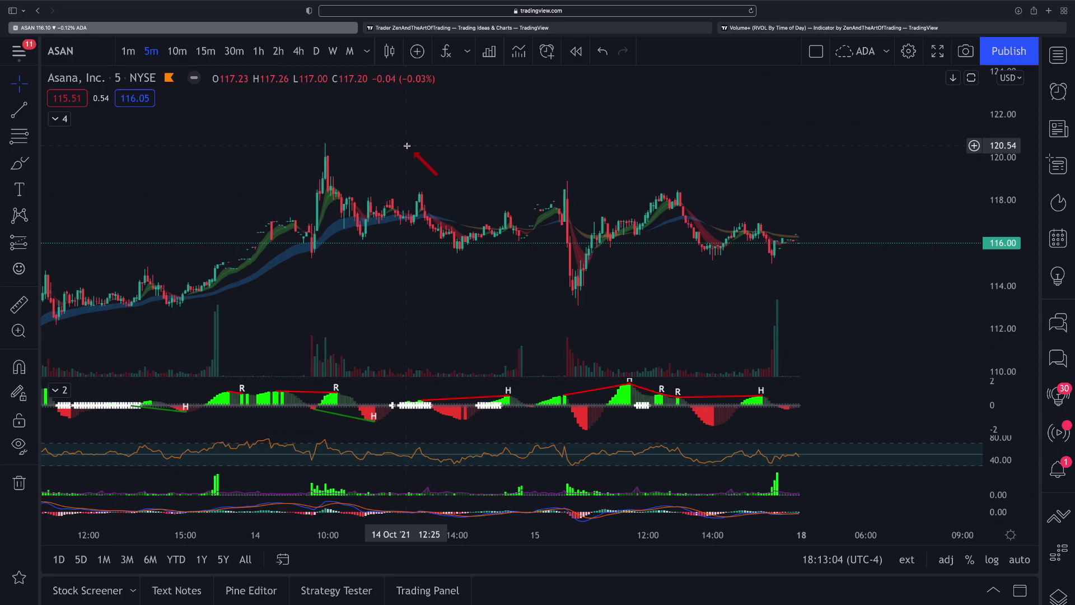
scroll(407, 145, right, 5)
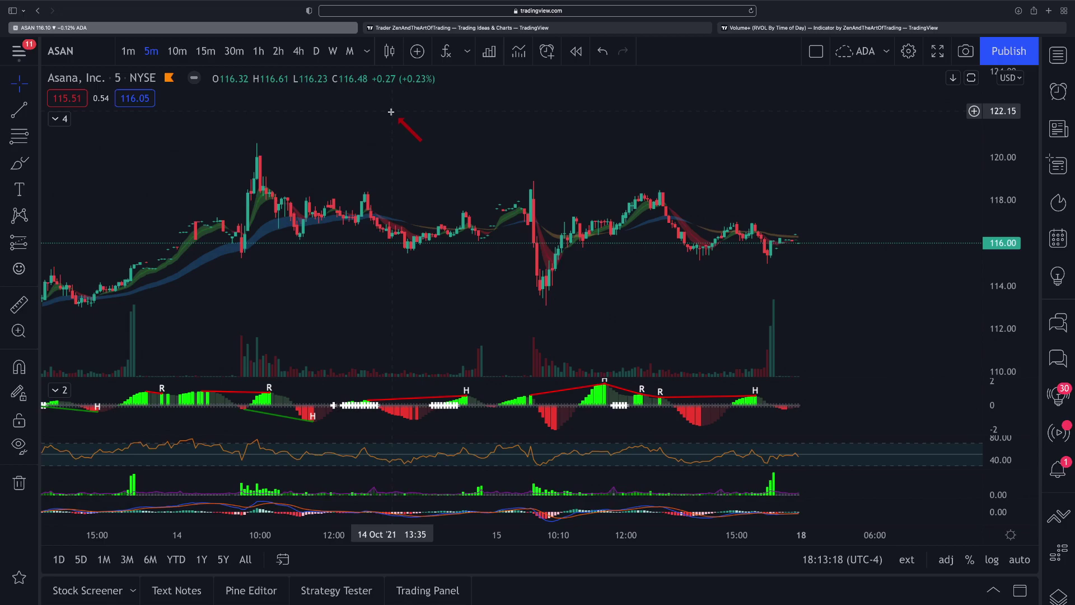
scroll(390, 112, left, 3)
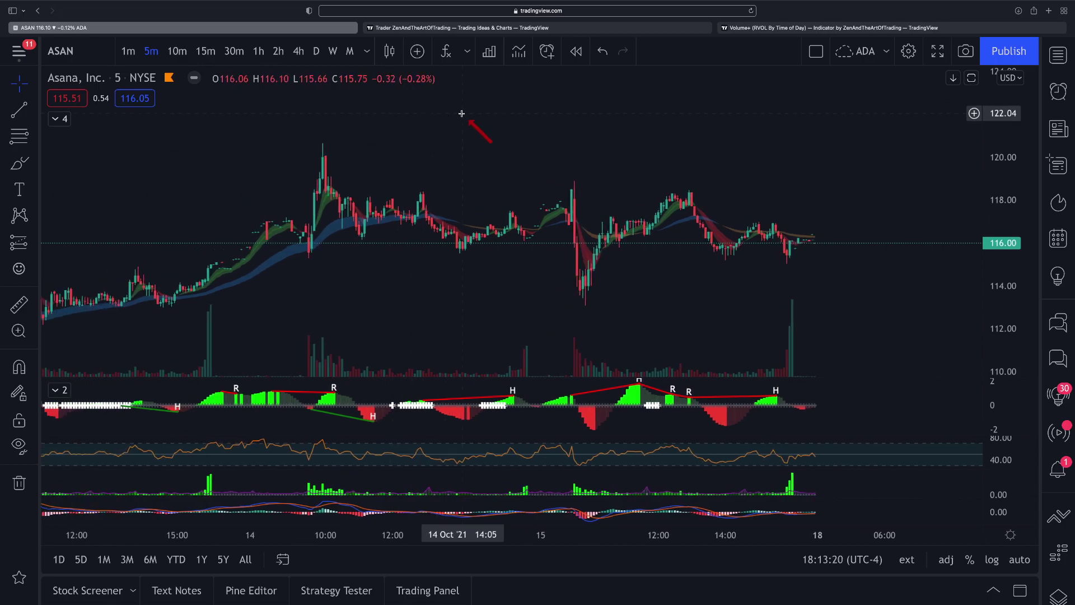
key(super+minus)
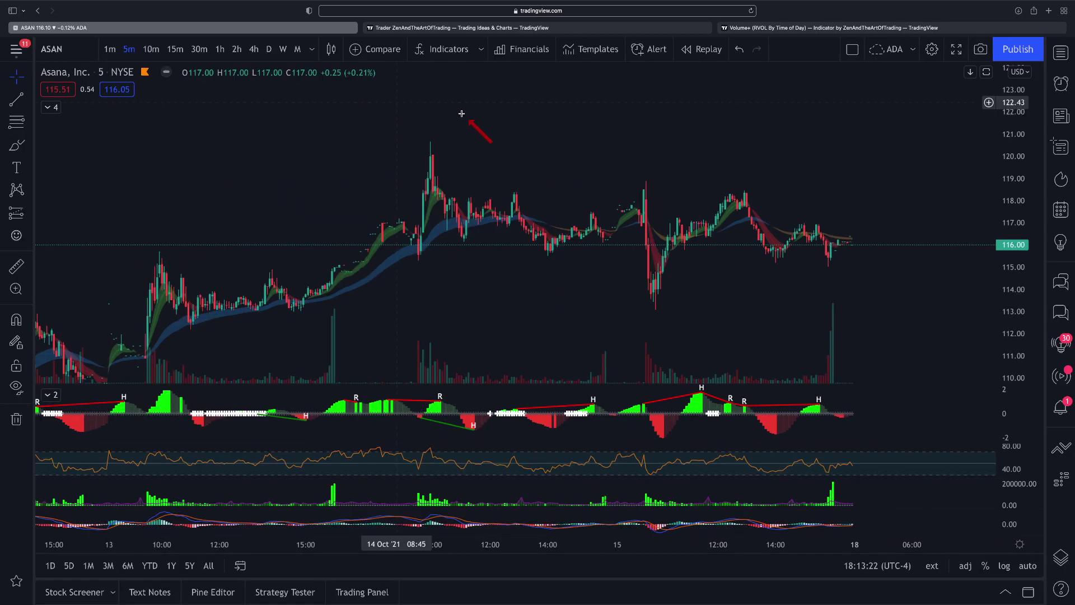
scroll(462, 114, left, 4)
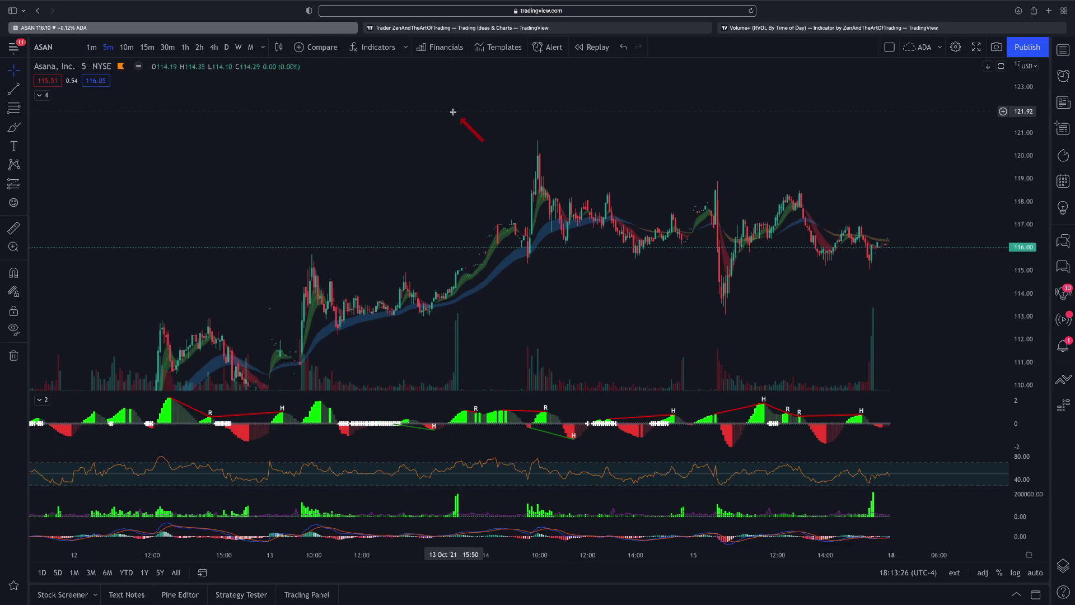
key(super+minus)
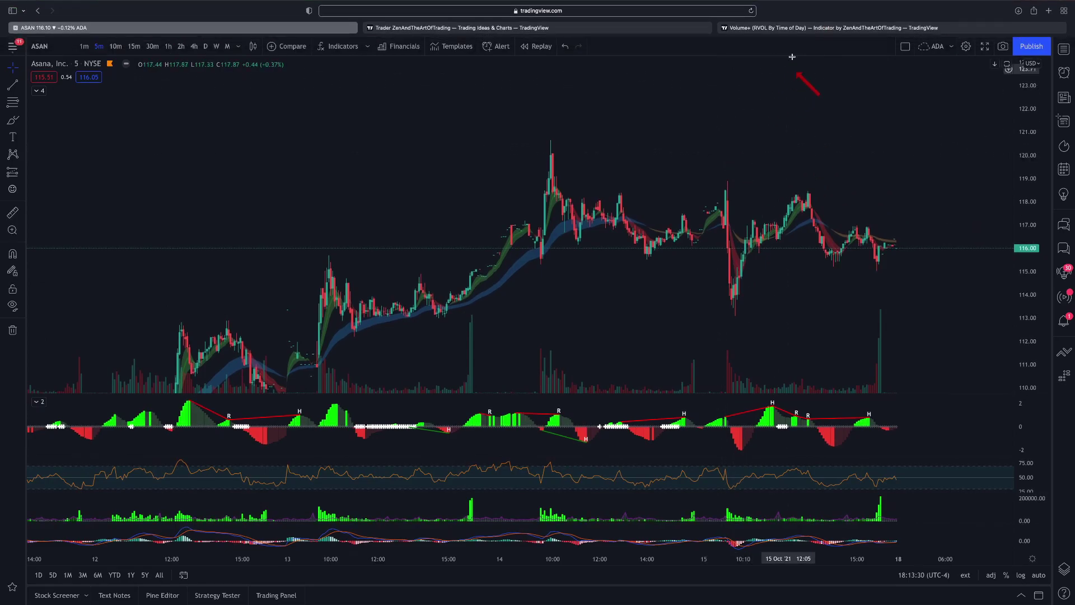
- Change the PointerPro pointer effect to Circle and reduce the circle's size
click(840, 5)
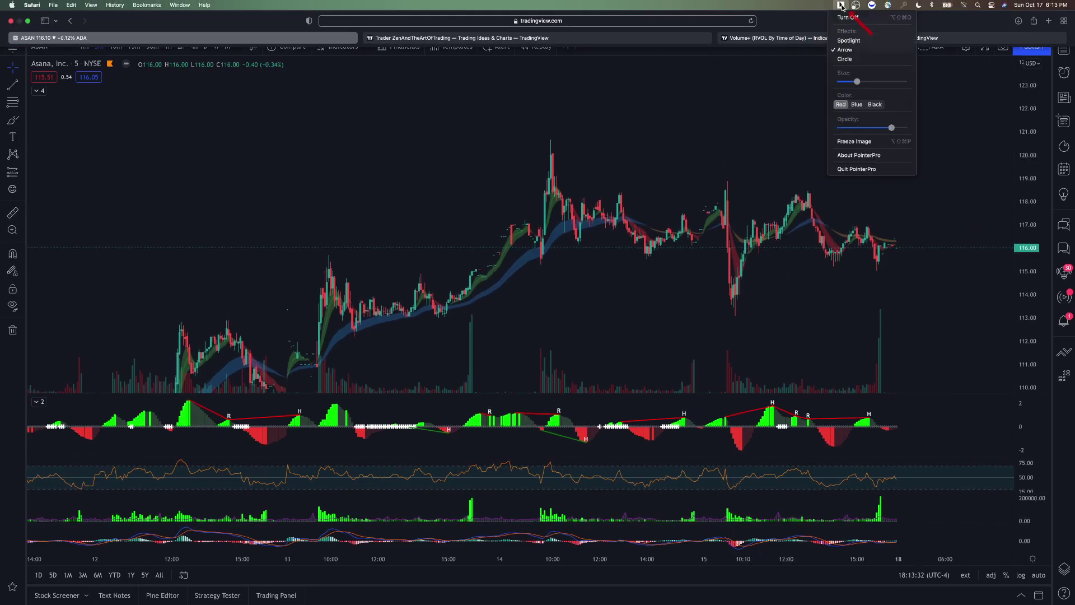
click(840, 59)
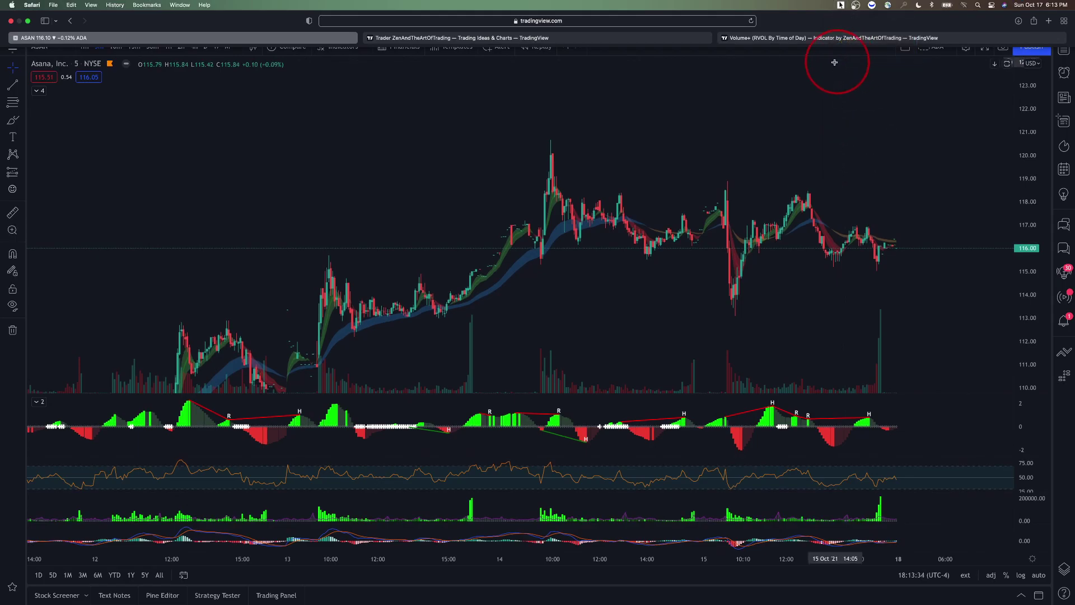
click(840, 5)
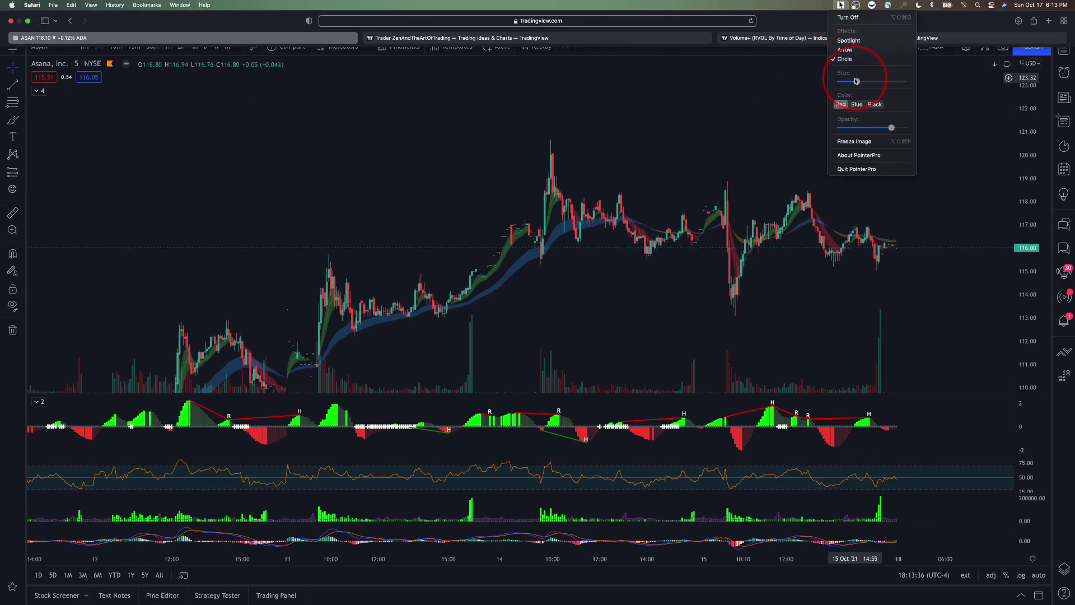
drag(845, 81, 828, 84)
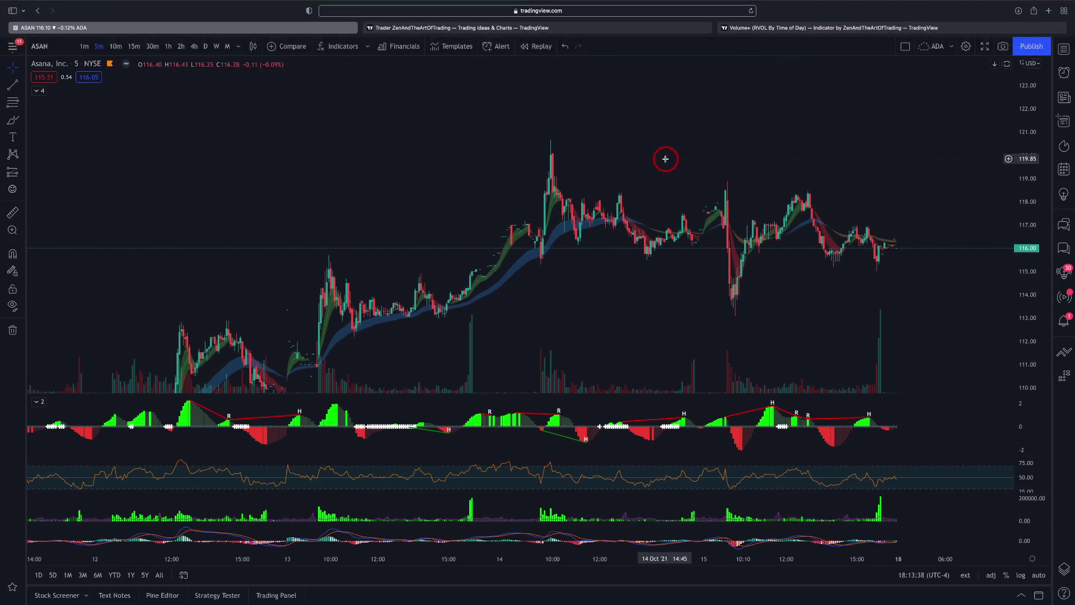
- Switch the ASAN chart to the daily interval, reset its view and look over the price history
click(206, 47)
right_click(260, 160)
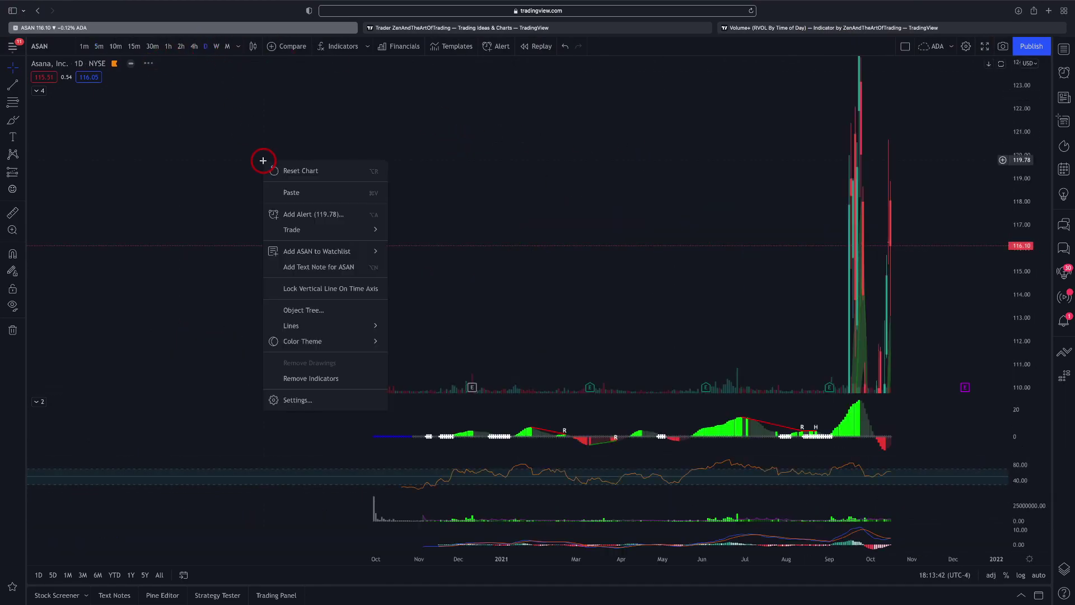
click(279, 170)
drag(579, 204, 306, 205)
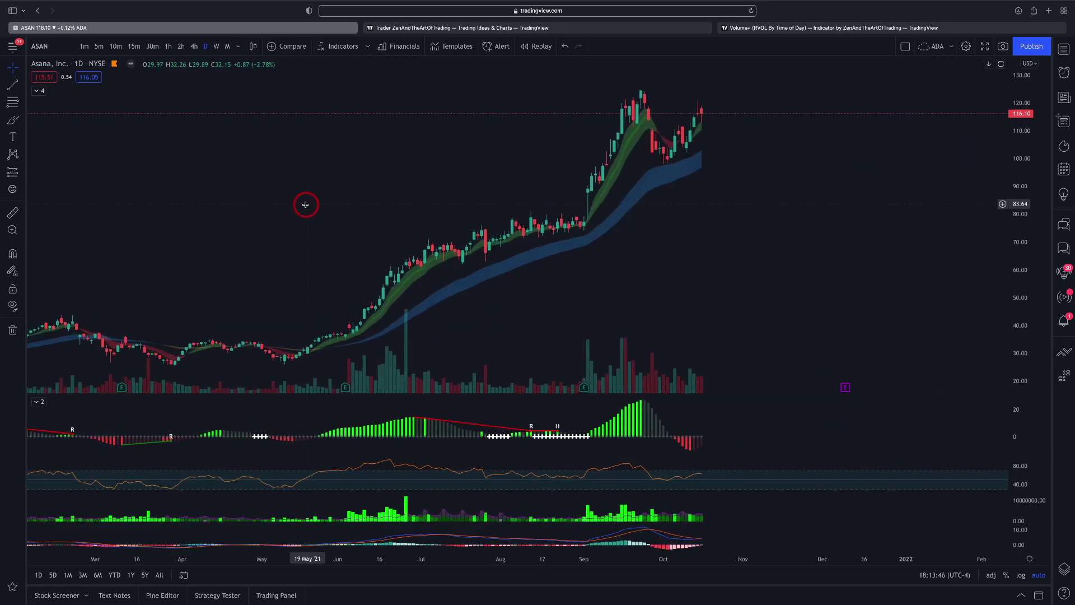
- View the ASAN chart on the monthly interval, looking over its candles and indicators since listing
click(227, 47)
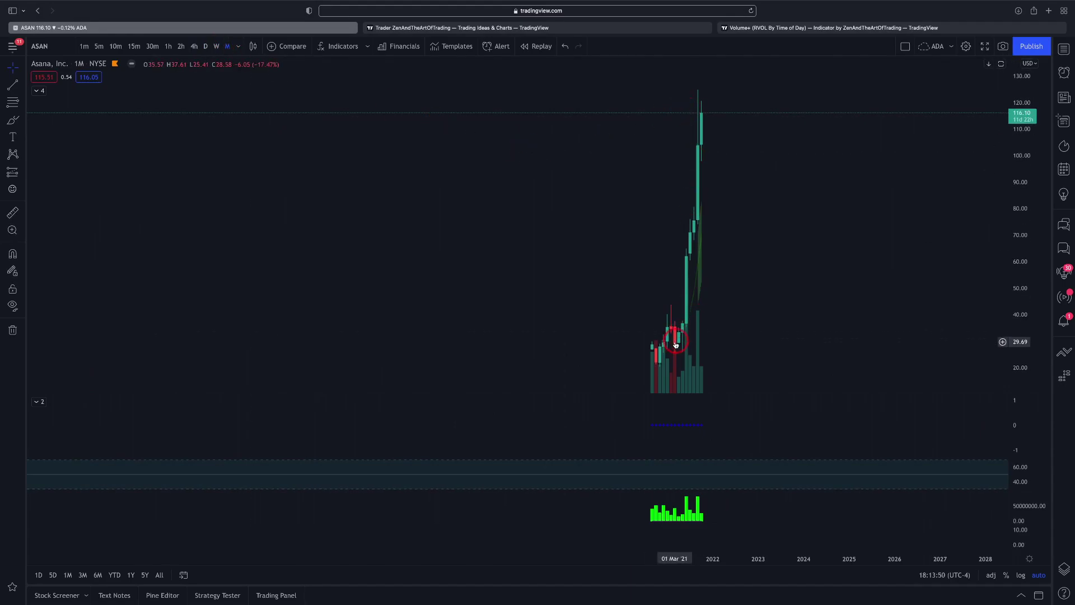
scroll(527, 156, up, 2)
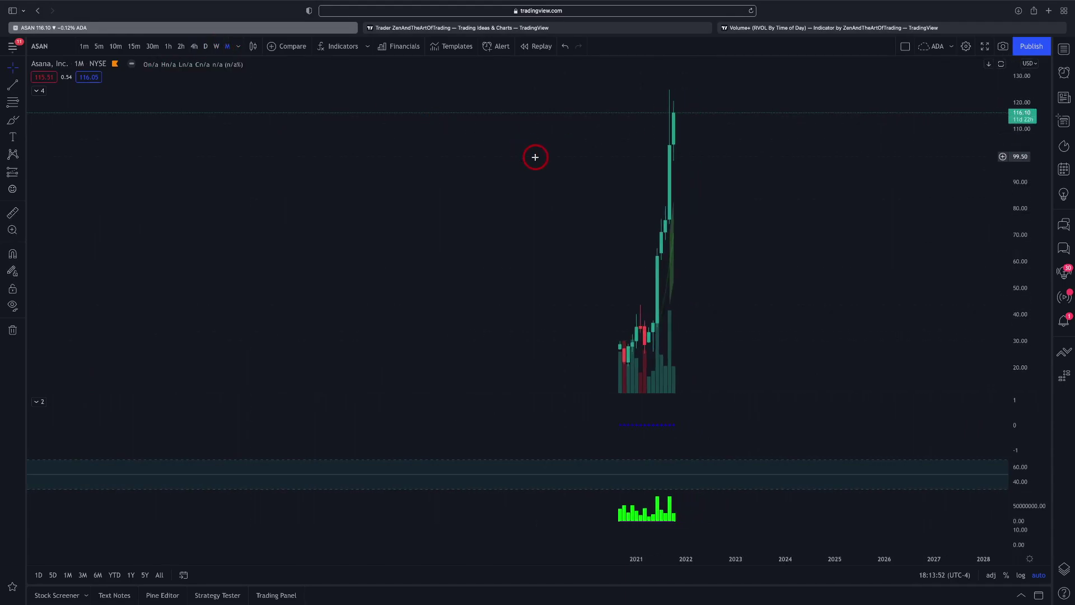
drag(527, 156, 500, 182)
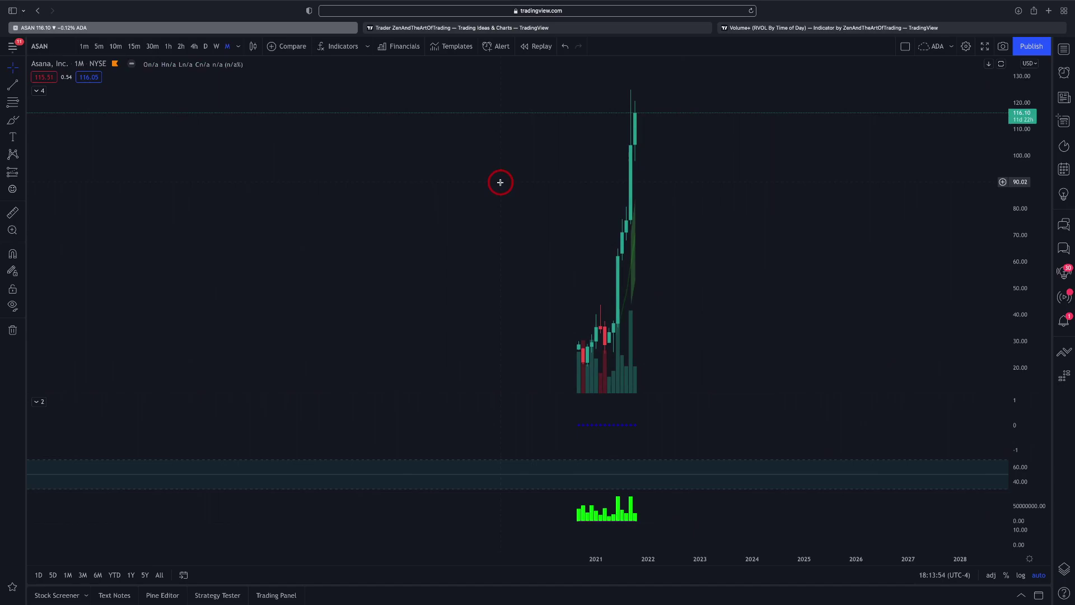
- Switch the ASAN chart to the weekly interval and look over its full price history
click(218, 46)
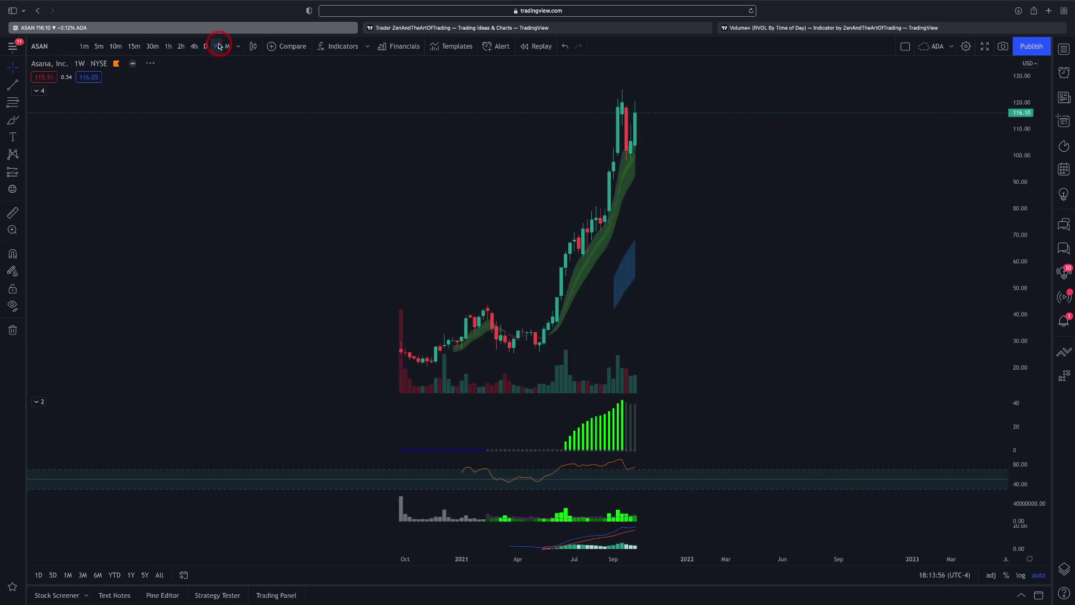
scroll(288, 165, right, 5)
scroll(288, 165, right, 1)
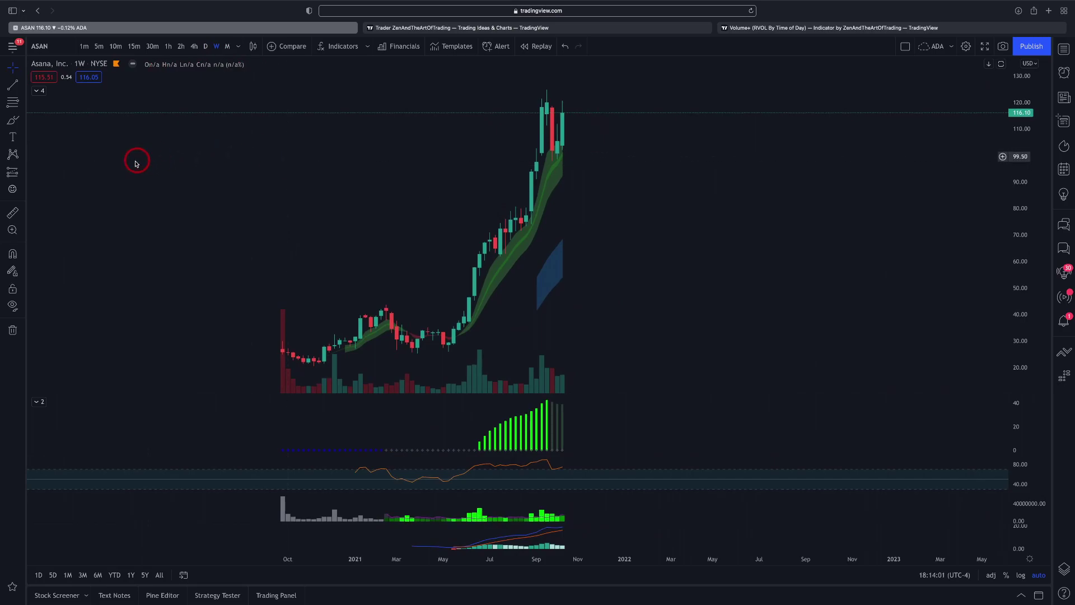
scroll(218, 170, left, 2)
scroll(179, 183, up, 1)
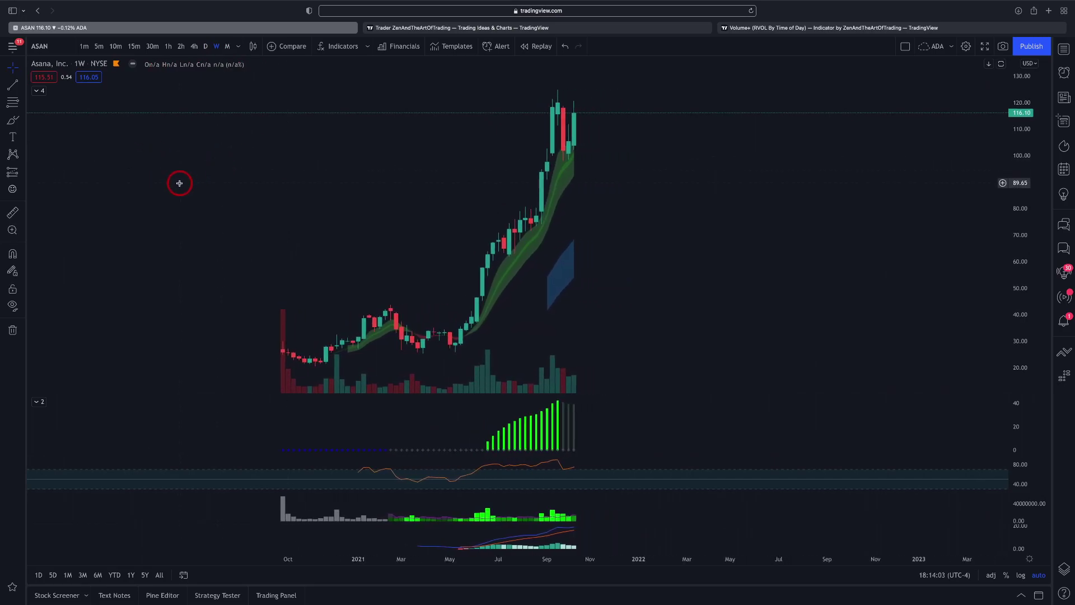
scroll(179, 183, up, 2)
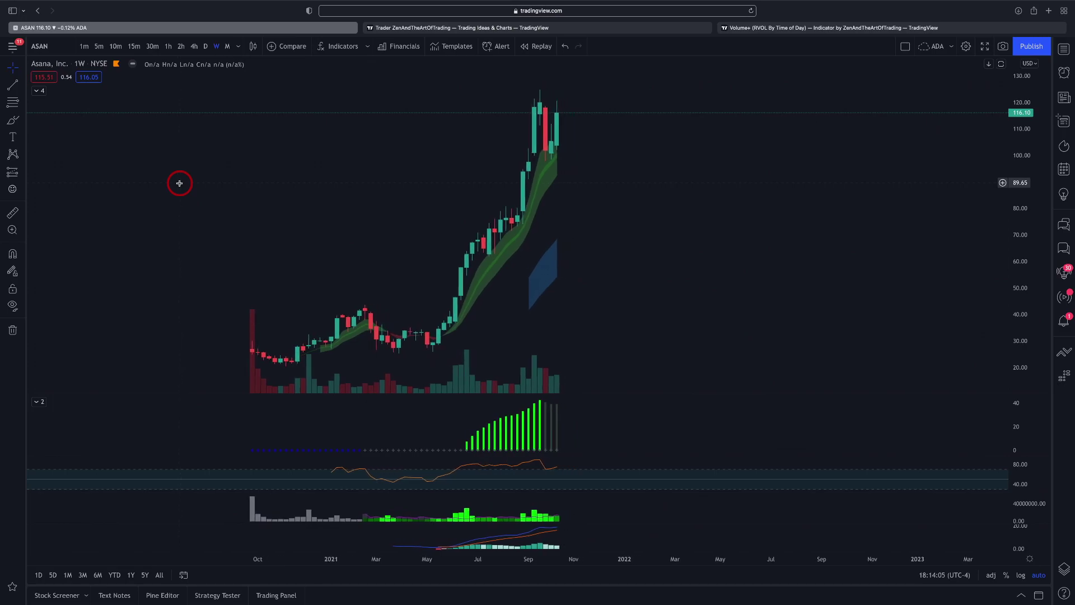
drag(174, 177, 313, 187)
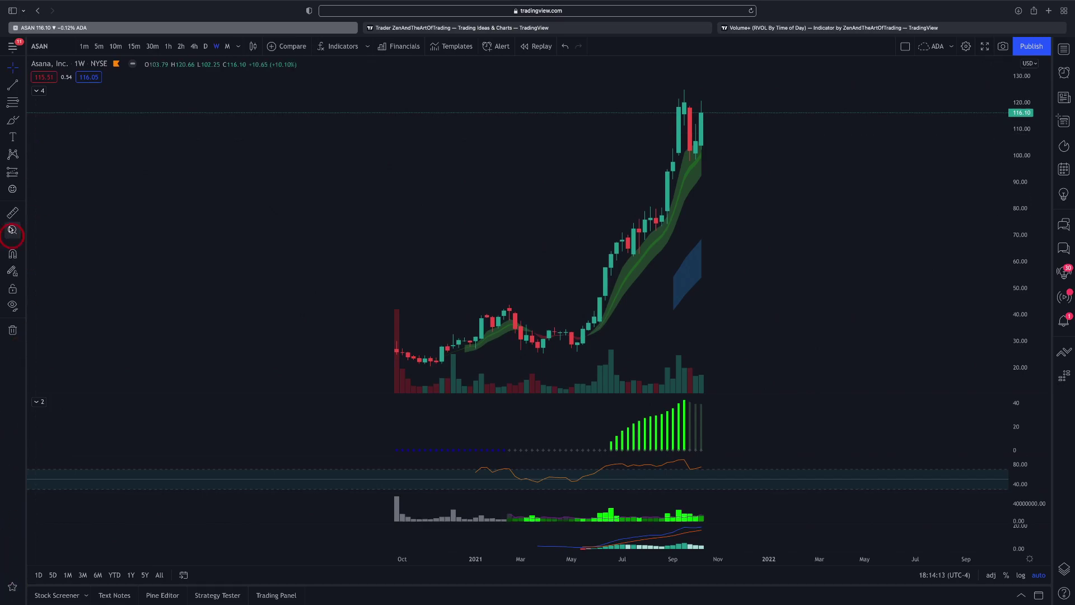
click(24, 103)
click(24, 104)
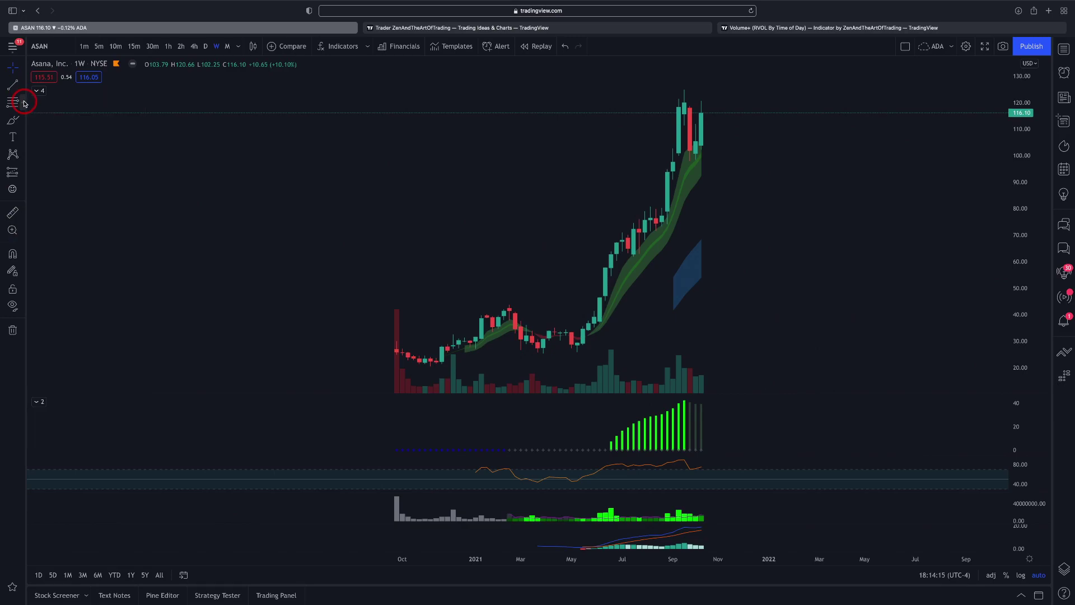
click(25, 83)
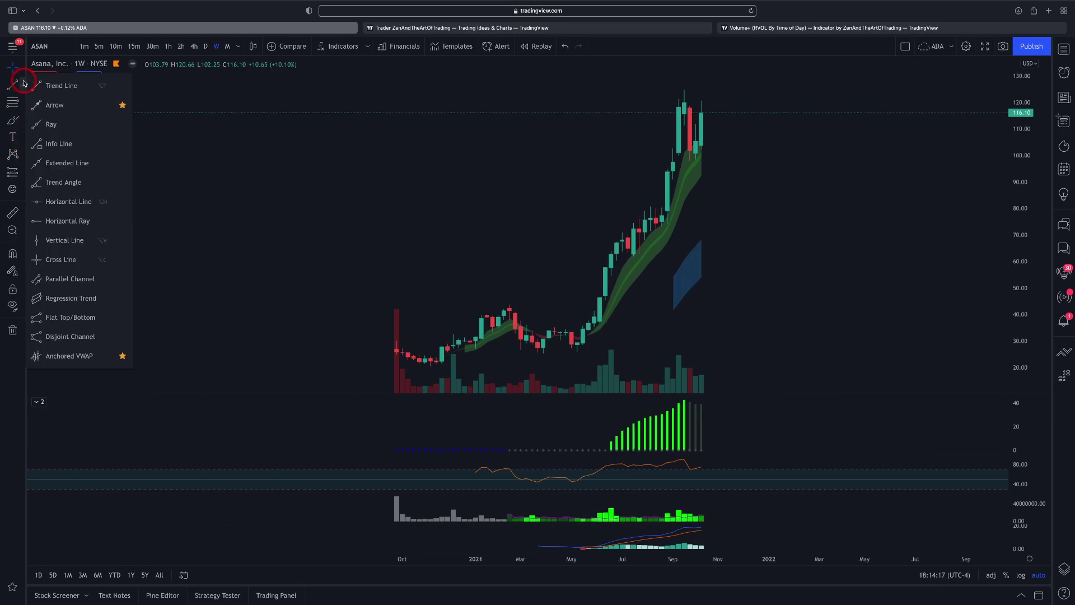
click(24, 83)
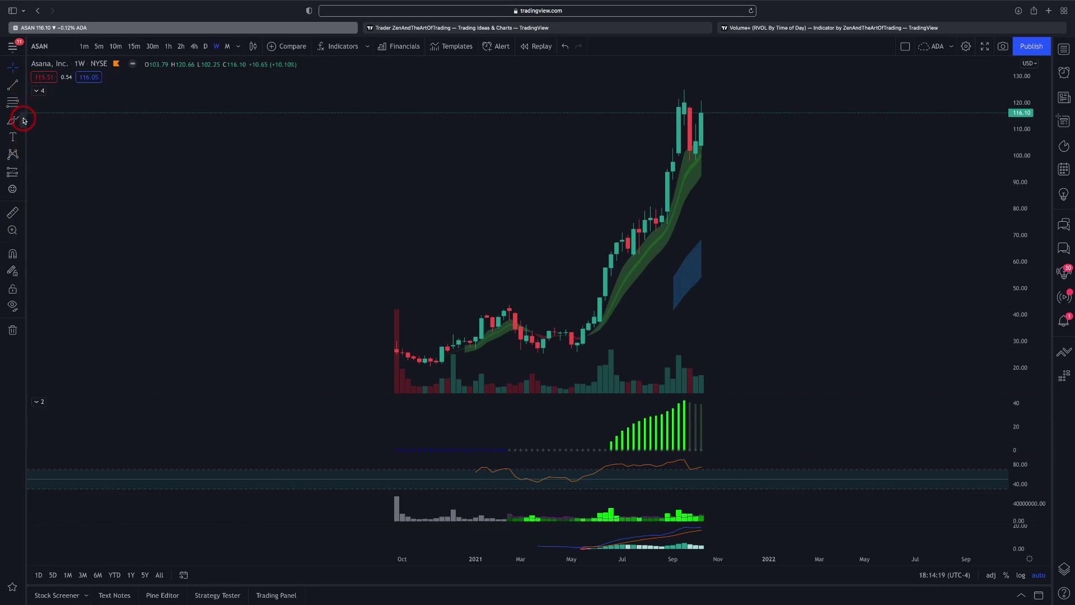
- Draw a rectangle zone on the weekly chart from about 101.68 down to 96.94, around late December 2020
click(24, 121)
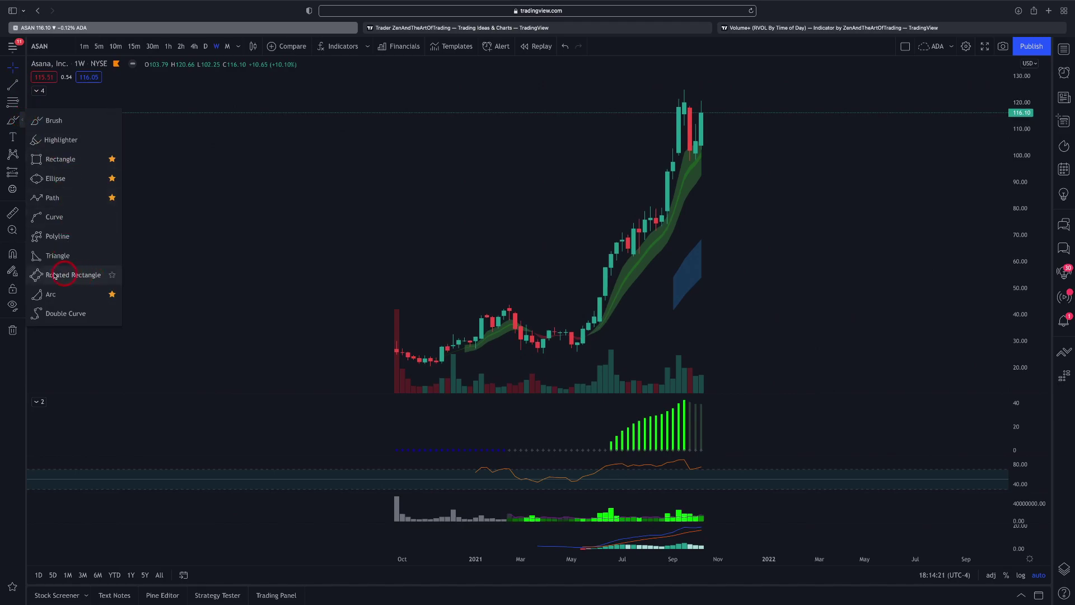
click(62, 161)
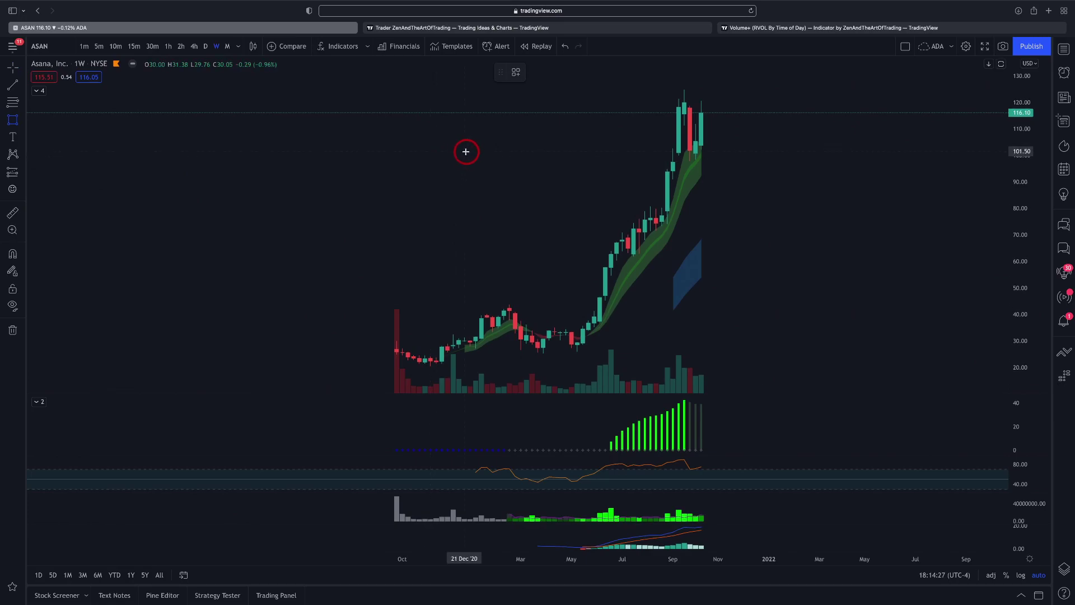
drag(468, 151, 469, 163)
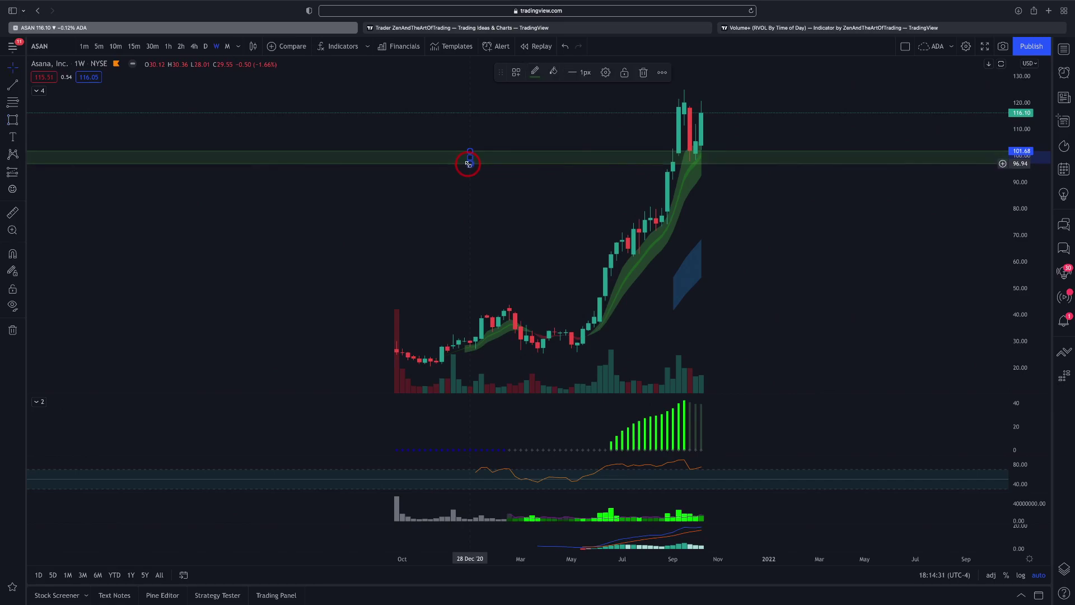
- Turn off Extend right and Extend left in the rectangle's style settings
click(607, 73)
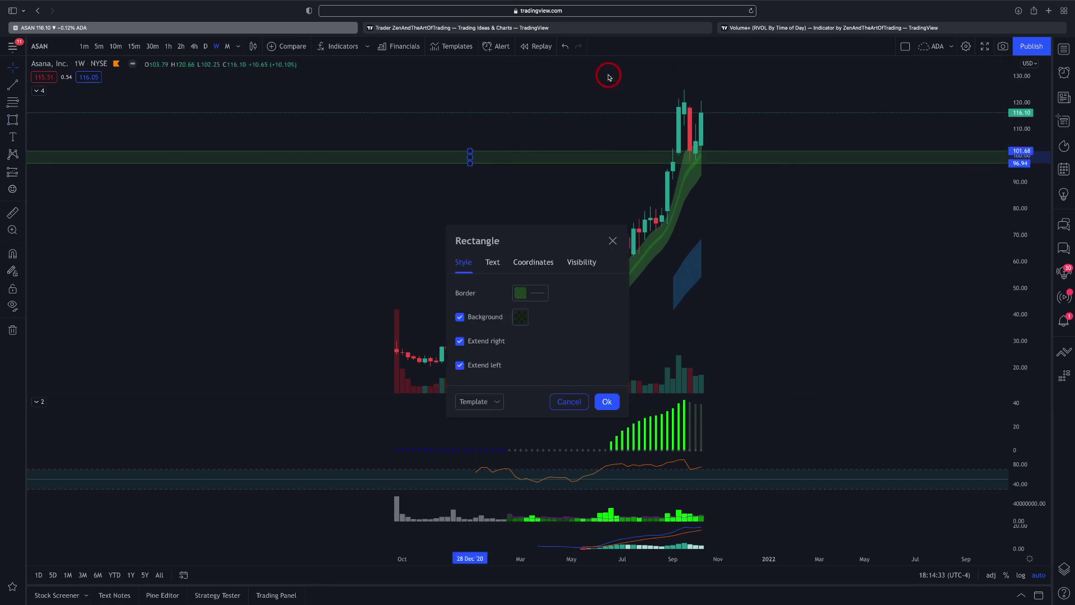
click(460, 342)
click(460, 366)
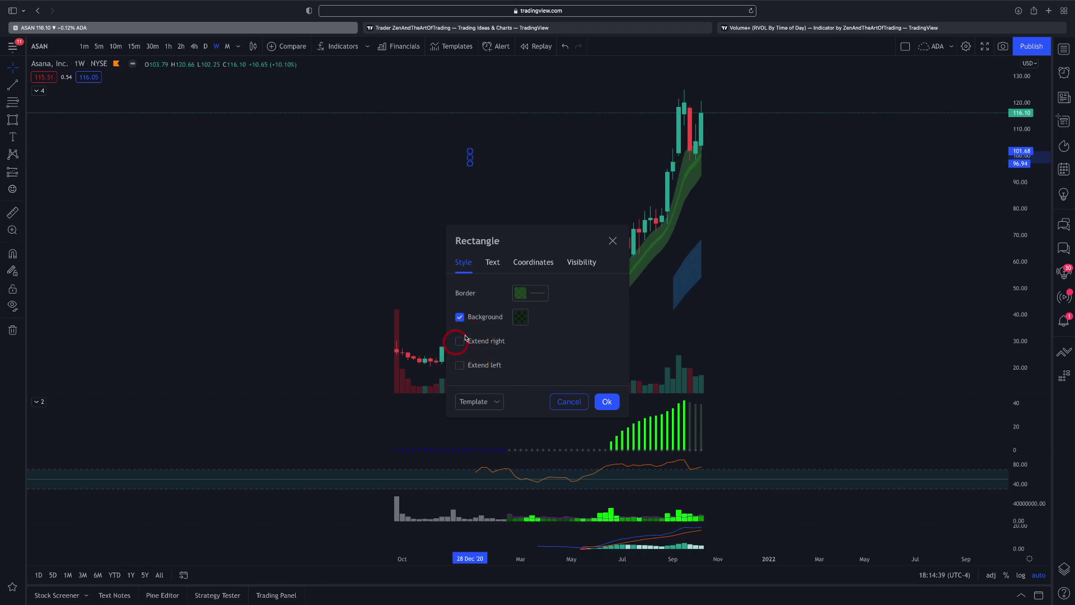
- Enable Extend right and Extend left for the rectangle, check its template options and accept the settings
click(460, 342)
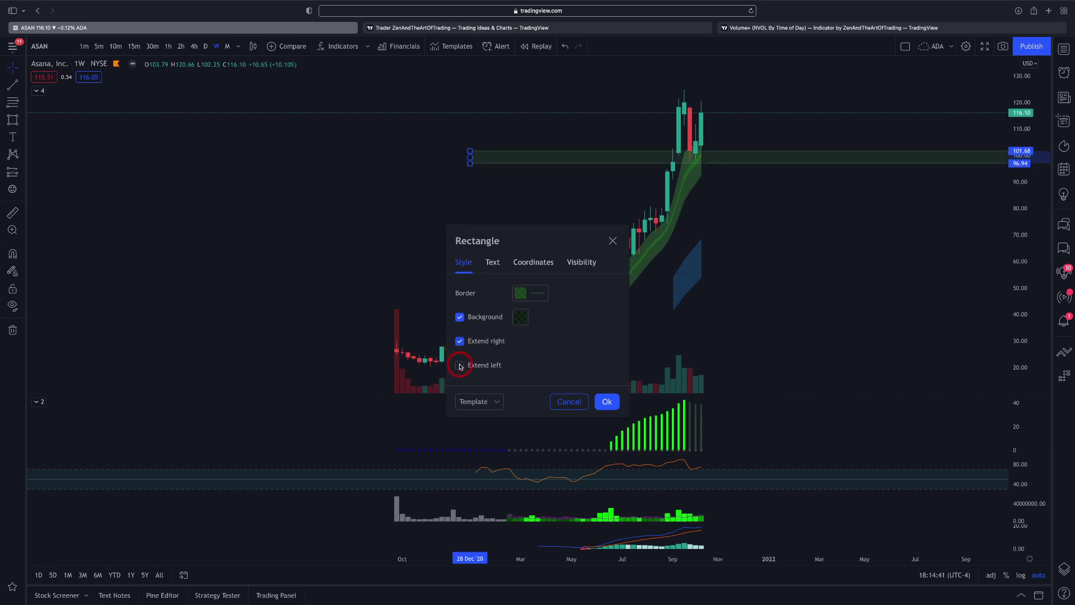
click(459, 366)
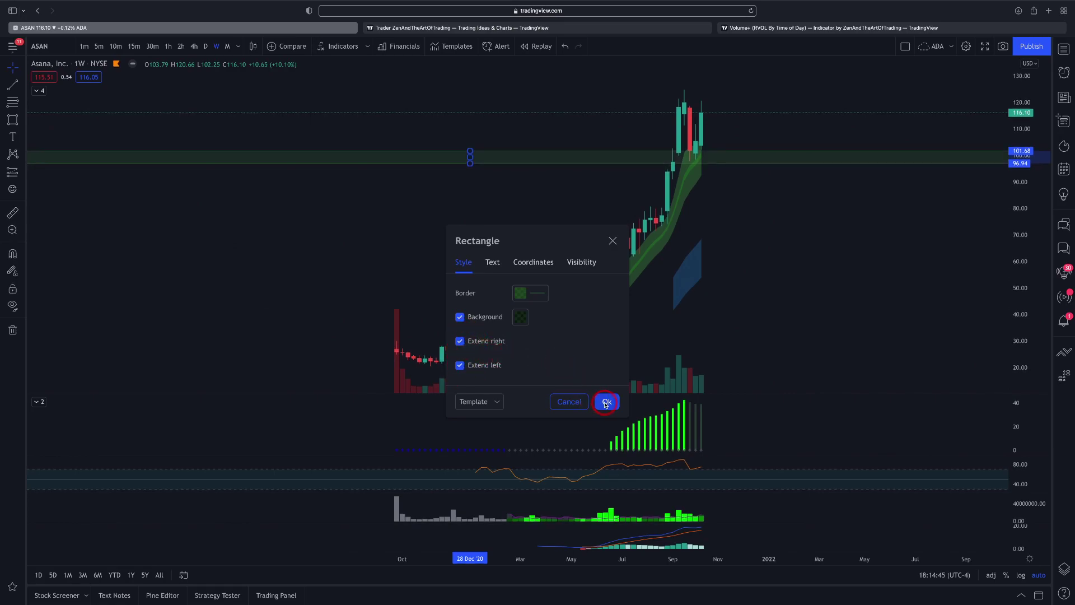
click(474, 400)
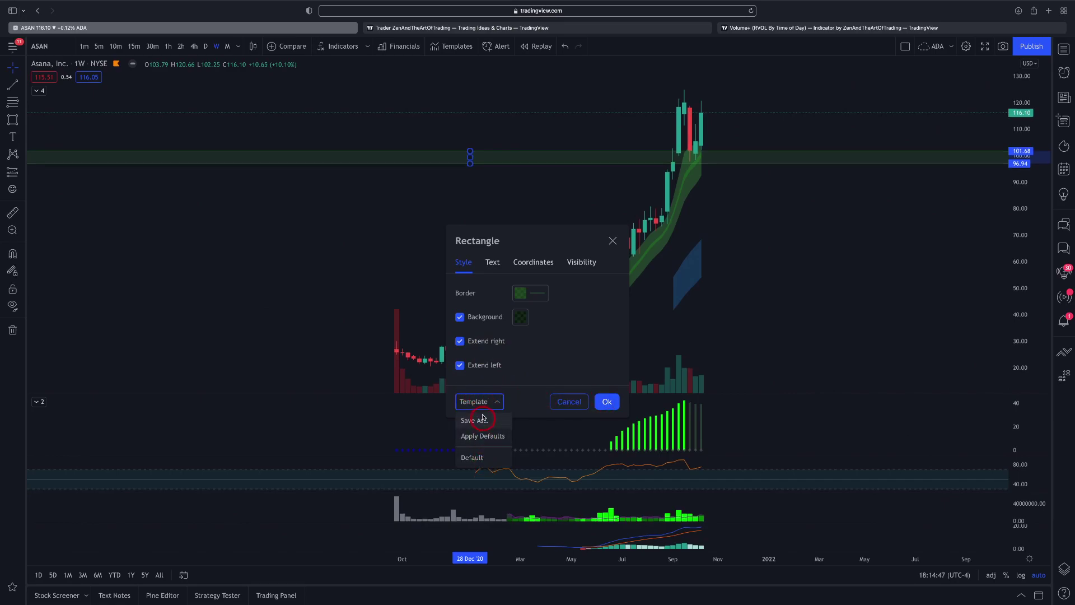
click(548, 343)
click(603, 402)
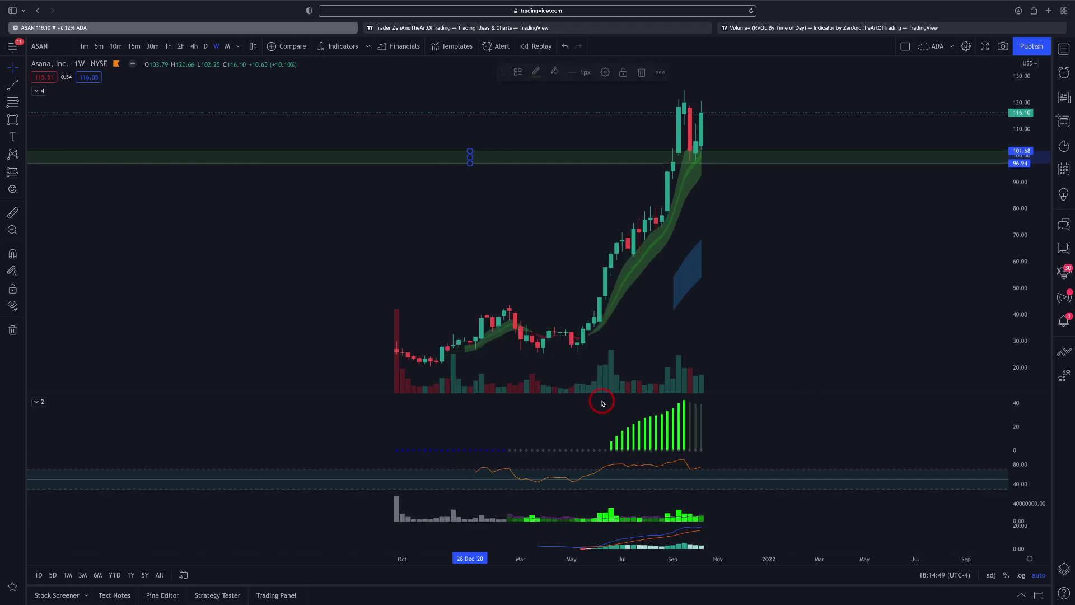
- Deselect the zone, switch the chart to the daily interval and view the zone against the price history
click(520, 220)
scroll(520, 219, right, 3)
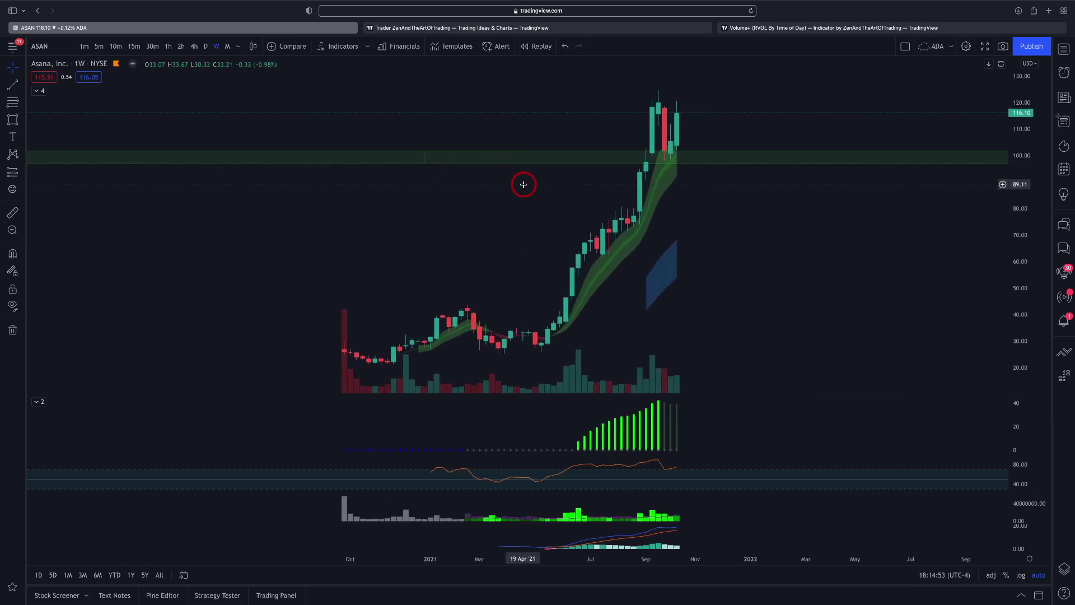
drag(521, 182, 379, 184)
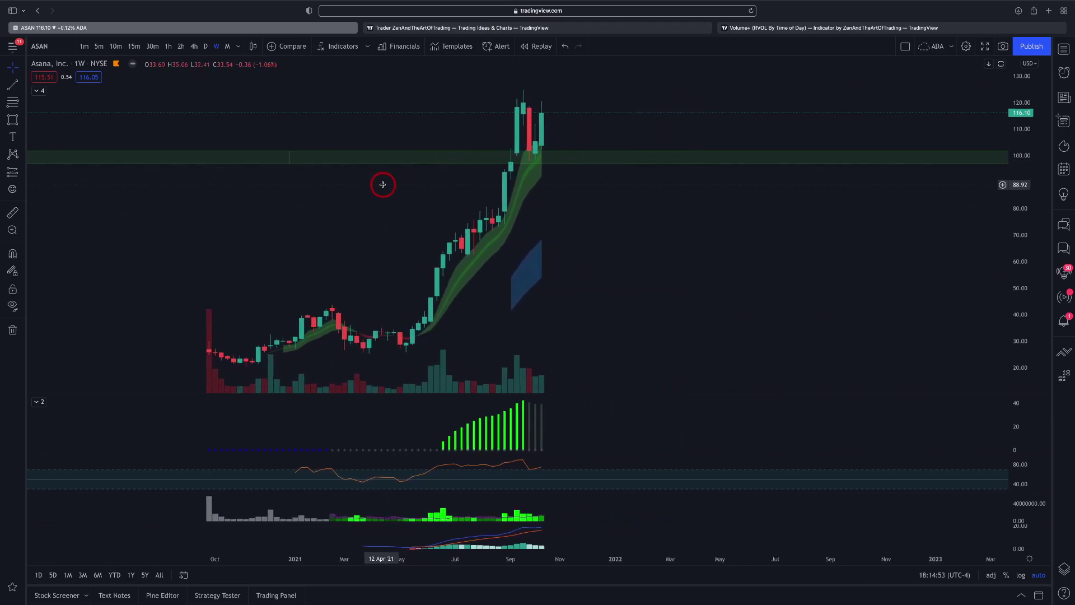
click(208, 46)
scroll(257, 139, up, 2)
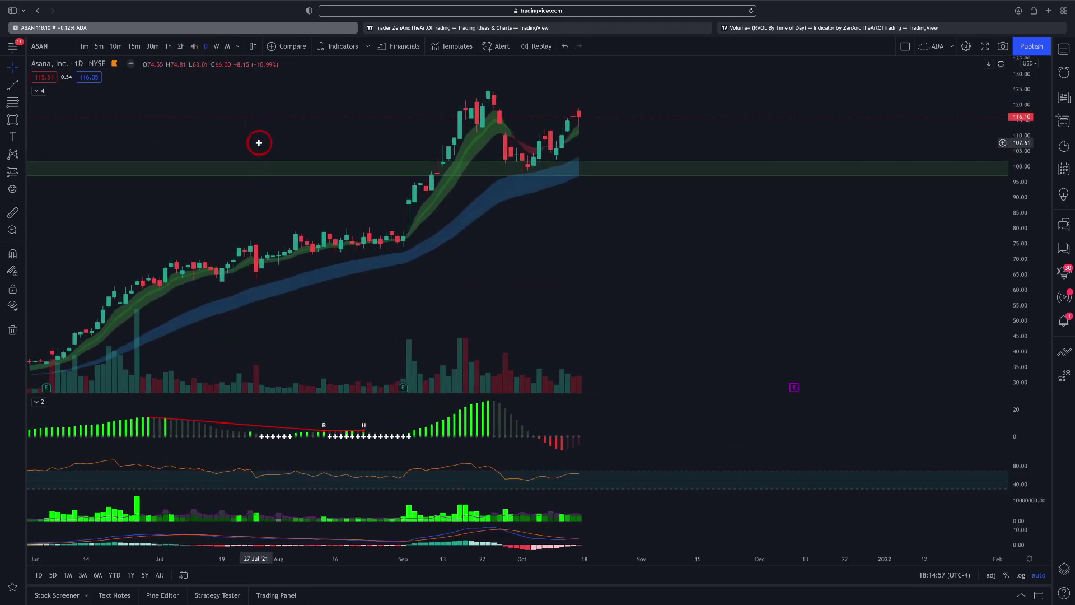
scroll(260, 162, down, 5)
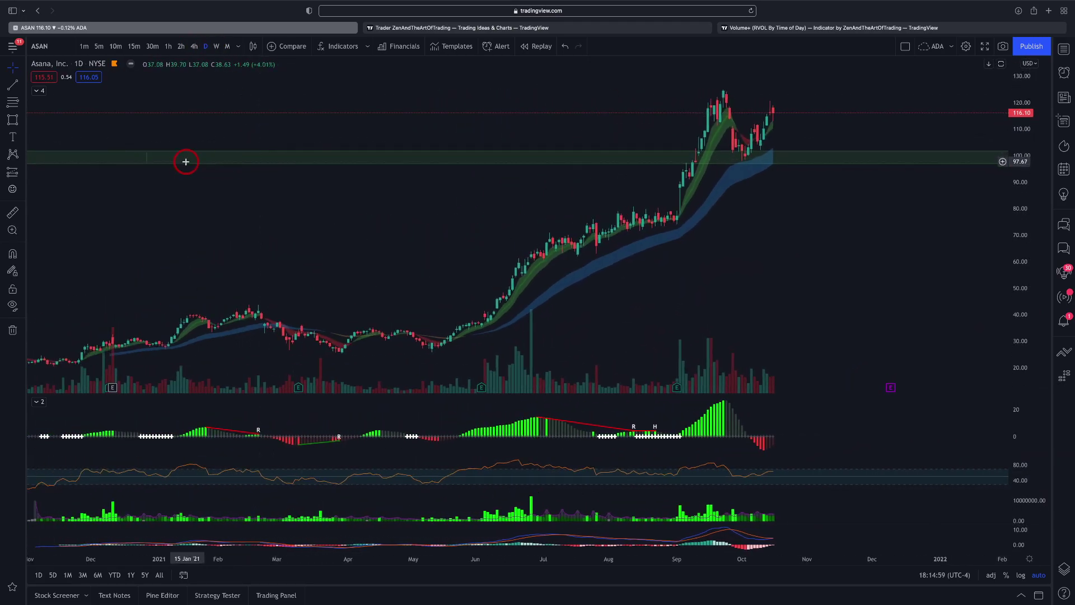
- Try raising the zone's upper edge to about 102.96 on the daily chart
click(148, 152)
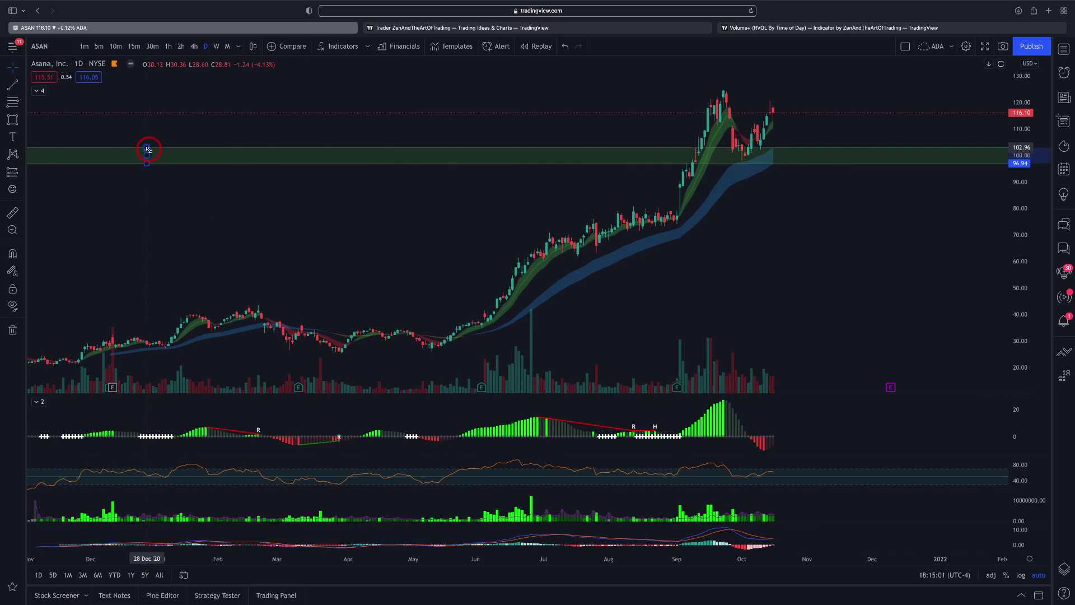
click(168, 143)
scroll(281, 114, down, 3)
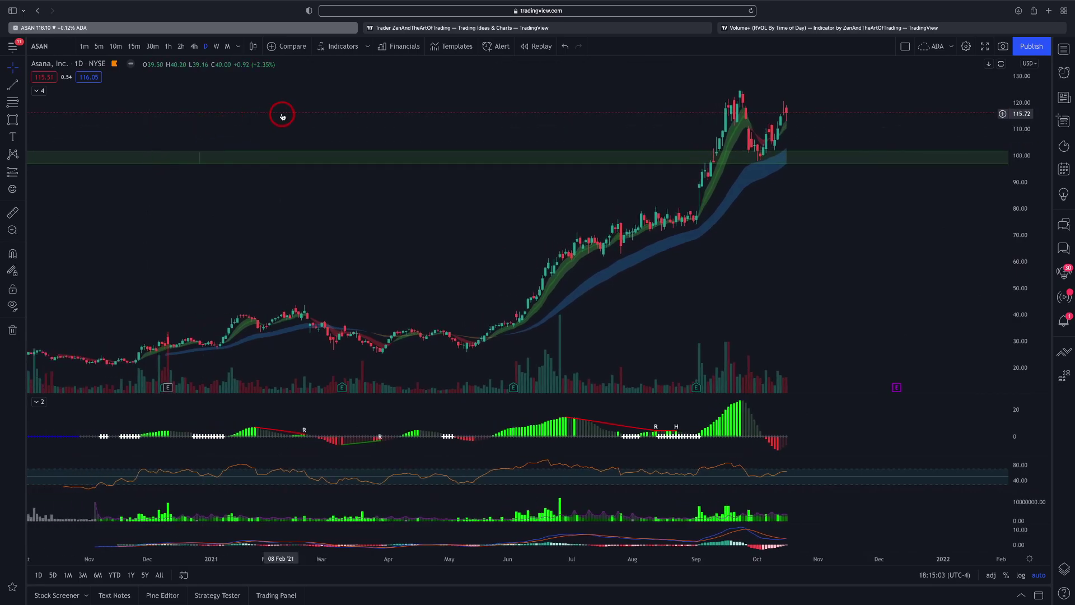
- Draw a second rectangle zone at the September 2021 high, from about 125.38 down to 122.46
drag(360, 132, 352, 137)
click(12, 119)
click(688, 91)
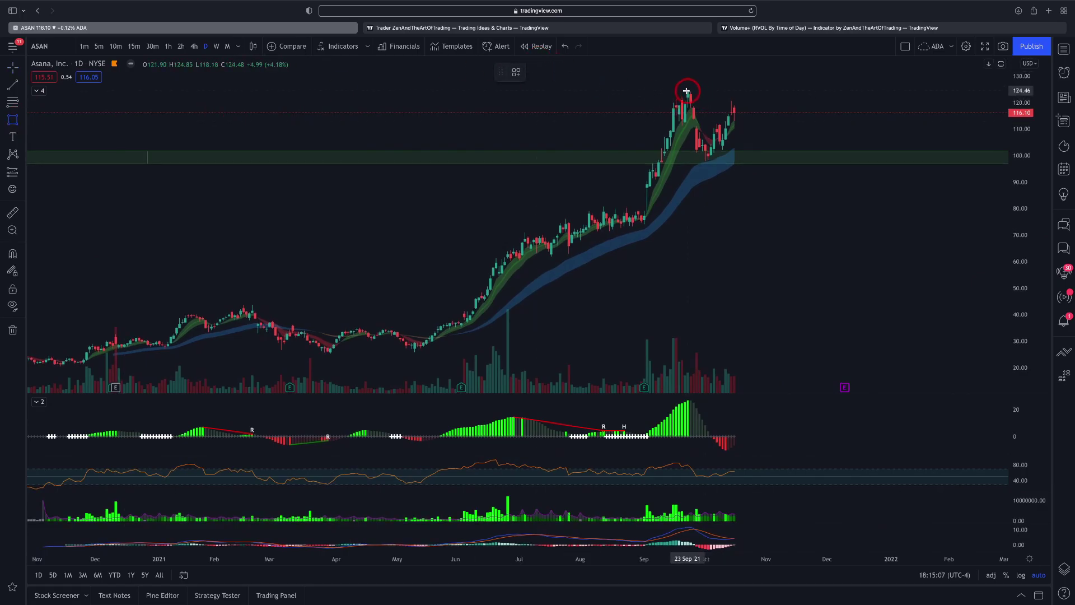
drag(683, 90, 682, 96)
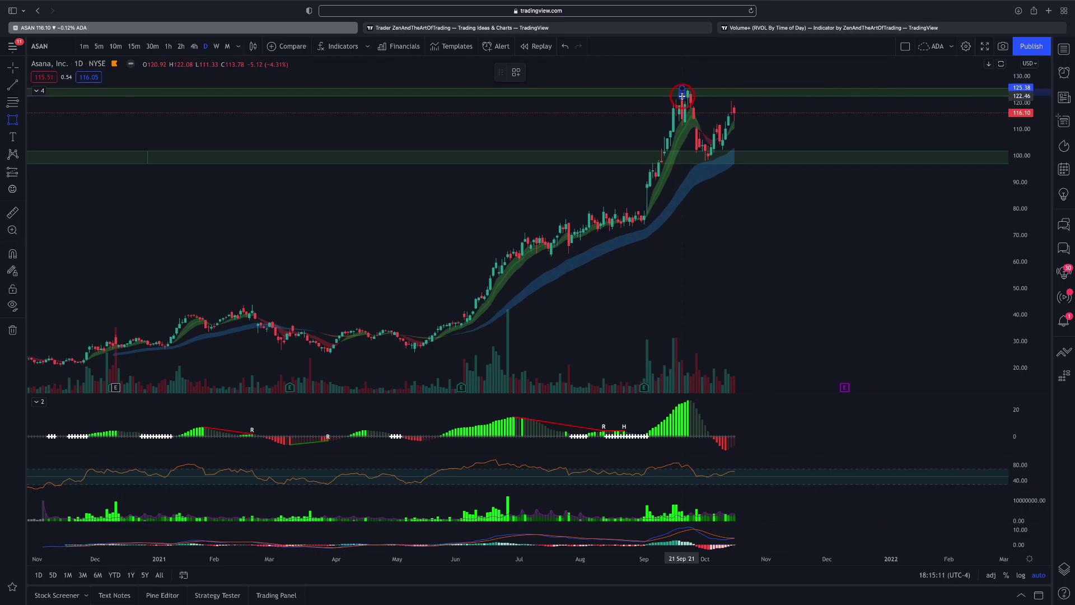
- Change the border and fill of the rectangle zone at the September 2021 high to red
click(534, 72)
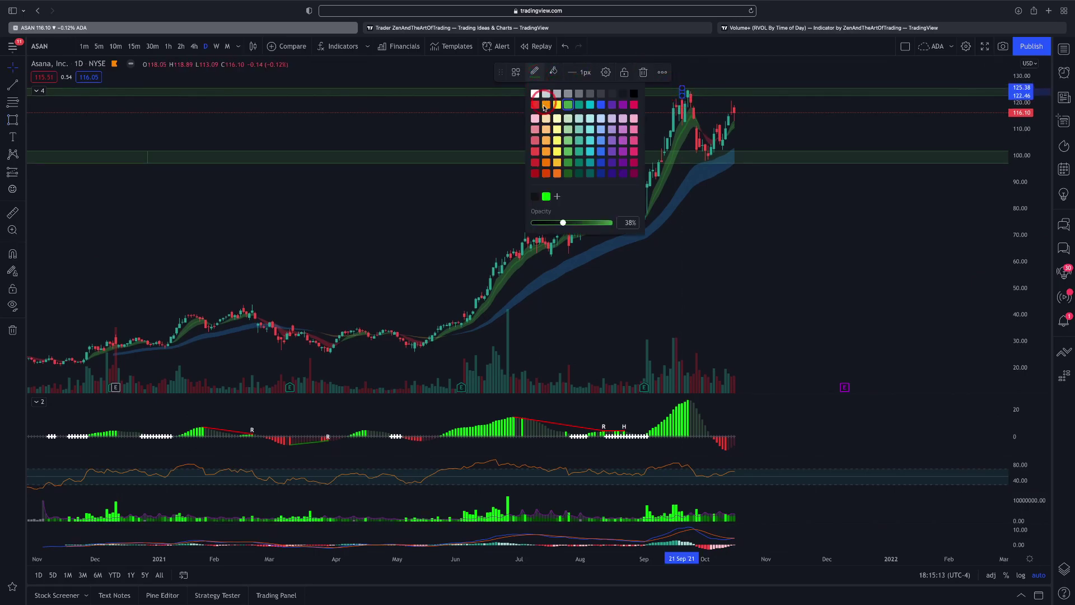
click(536, 105)
click(553, 72)
click(553, 106)
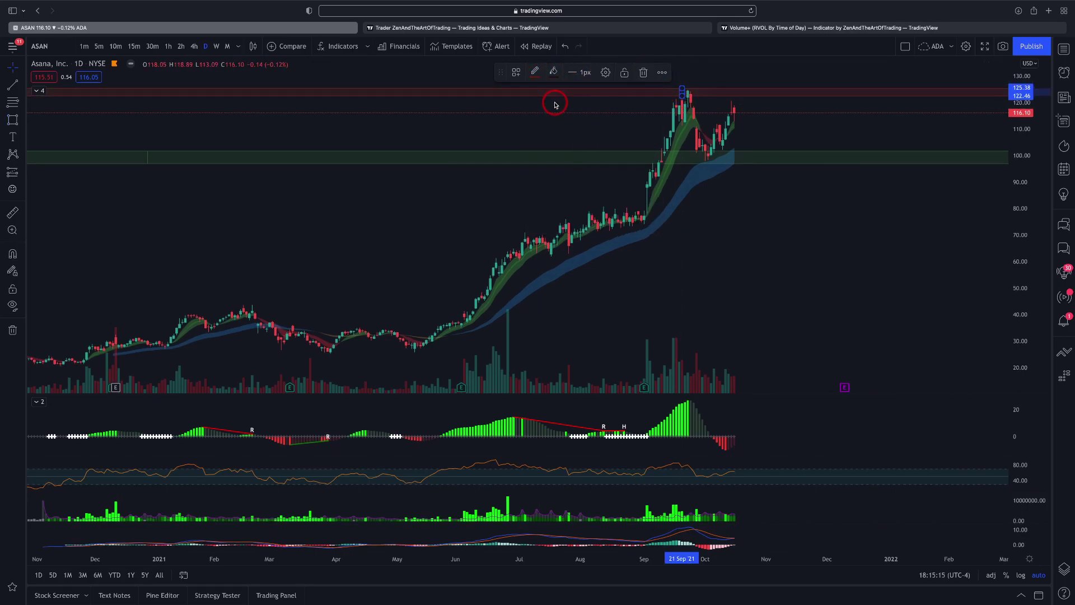
click(533, 119)
- Draw a third rectangle zone just below the early September 2021 breakout, from about 73.90 down to 71.26
scroll(751, 215, up, 5)
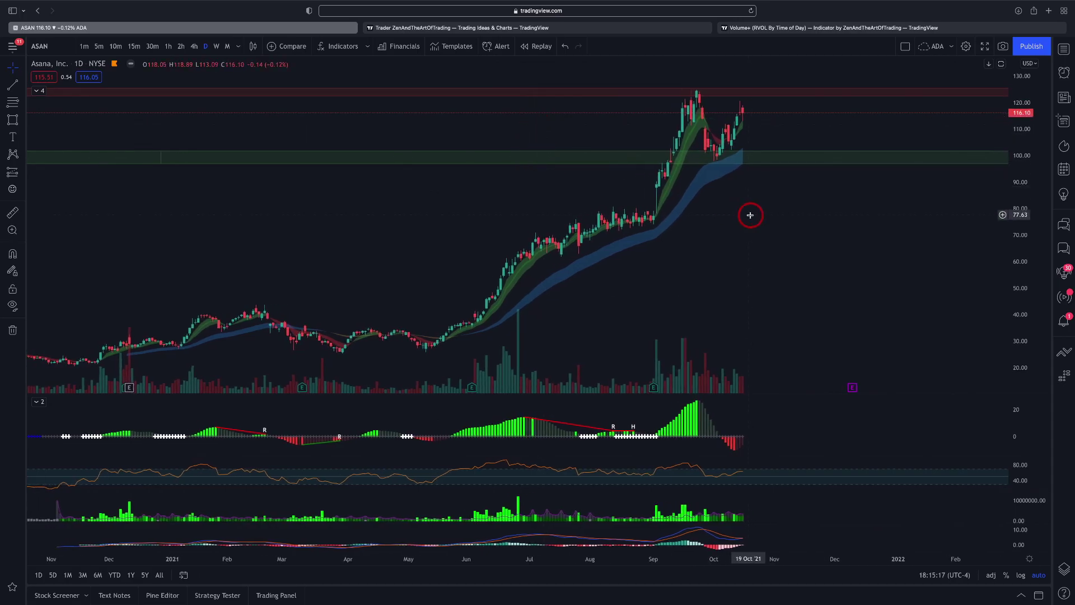
scroll(750, 215, up, 3)
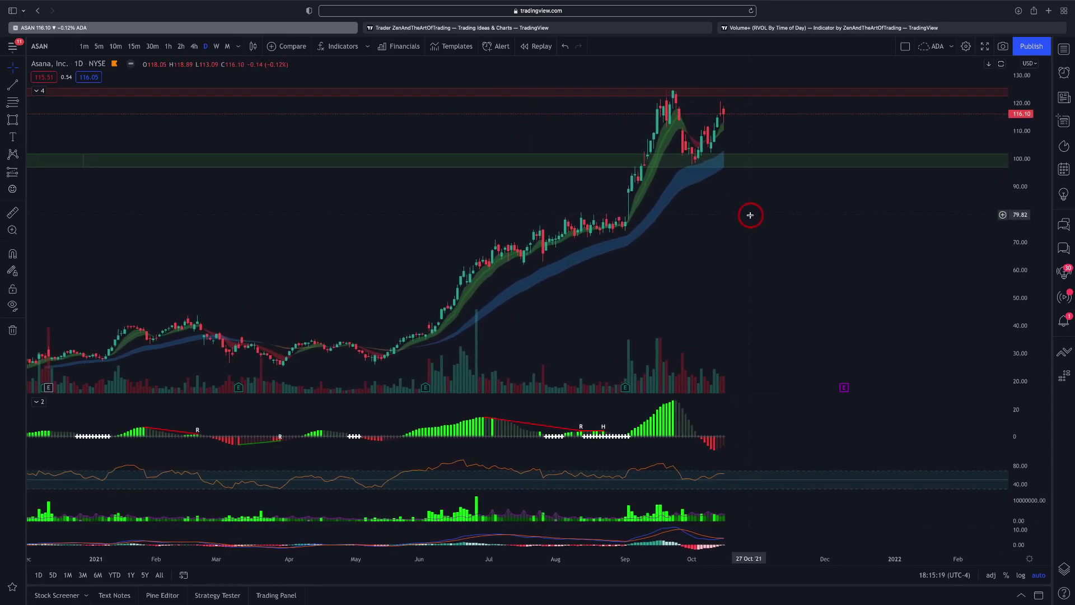
scroll(918, 218, down, 2)
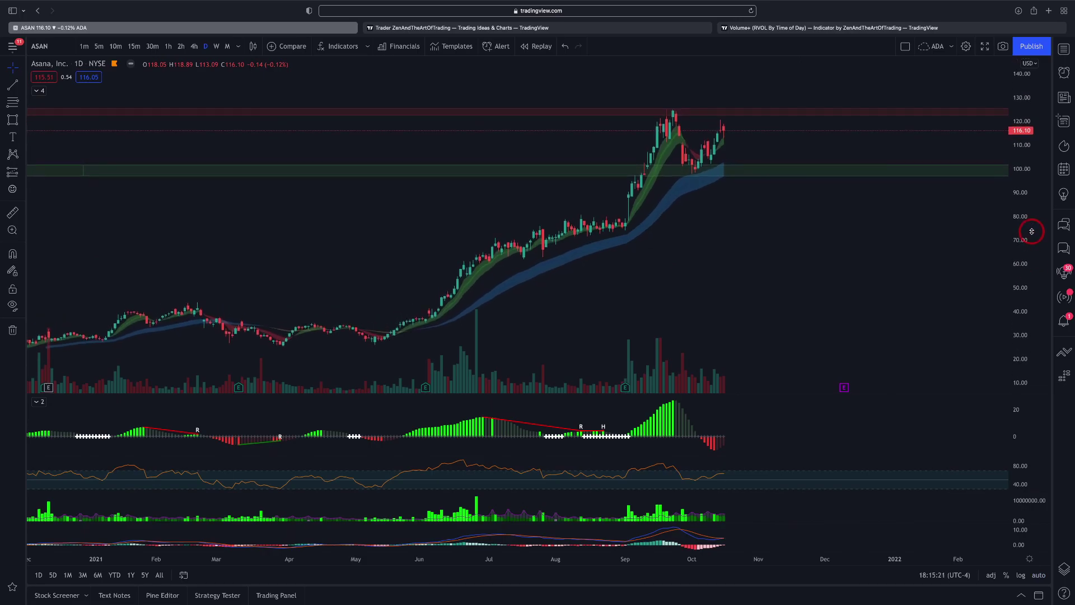
scroll(886, 242, down, 2)
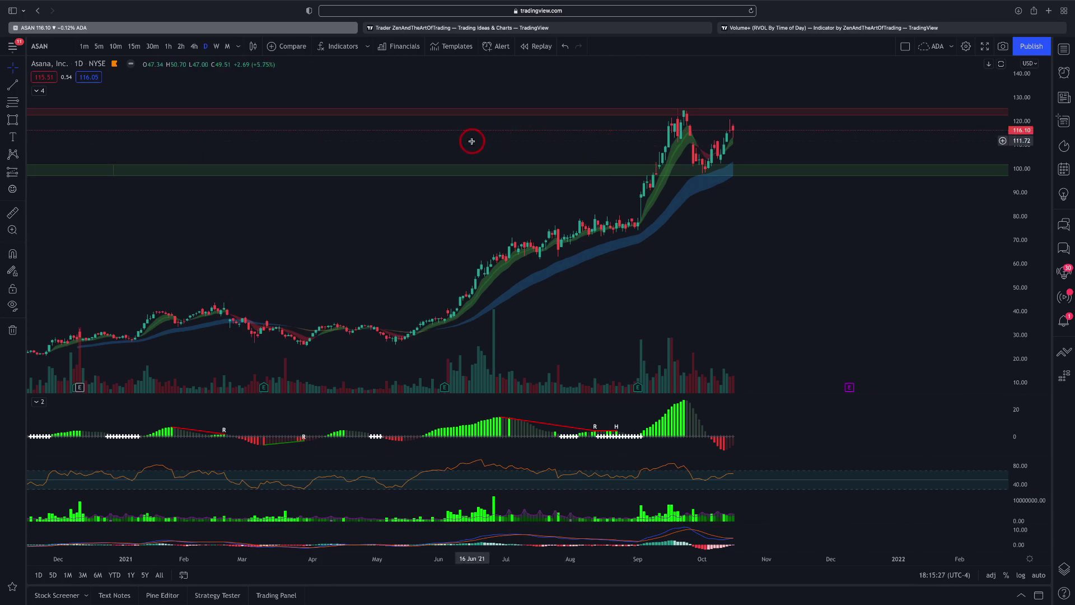
click(13, 122)
drag(645, 231, 645, 236)
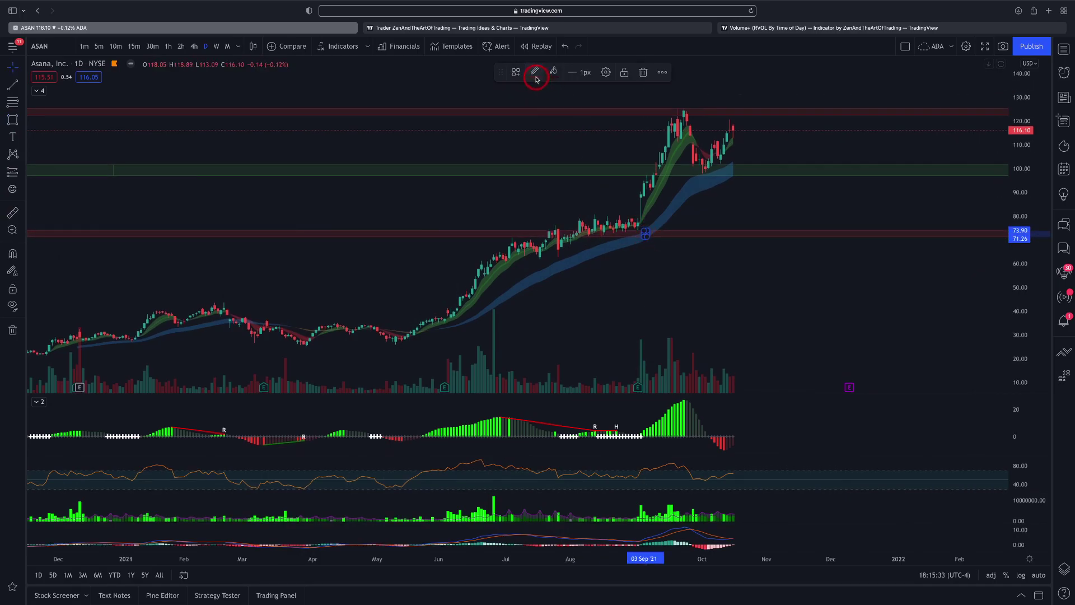
- Change the border and fill of the zone below the early September breakout to green
click(535, 73)
click(568, 105)
click(553, 72)
click(585, 105)
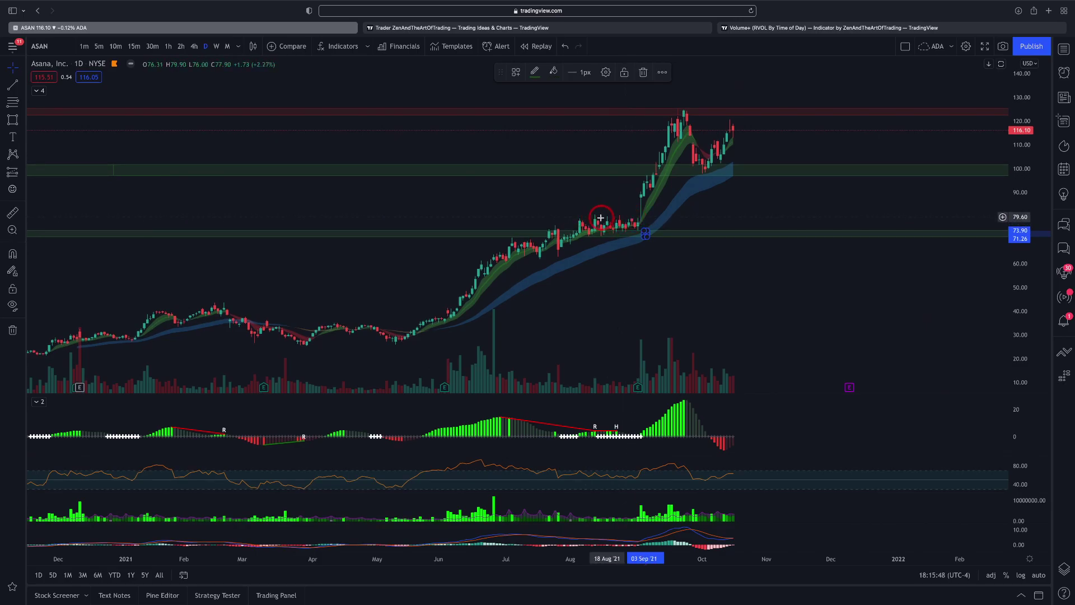
- Switch the chart to the 4-hour interval and draw a rectangle zone at the early October high, from about 112.61 down to 110.55
drag(619, 212, 557, 216)
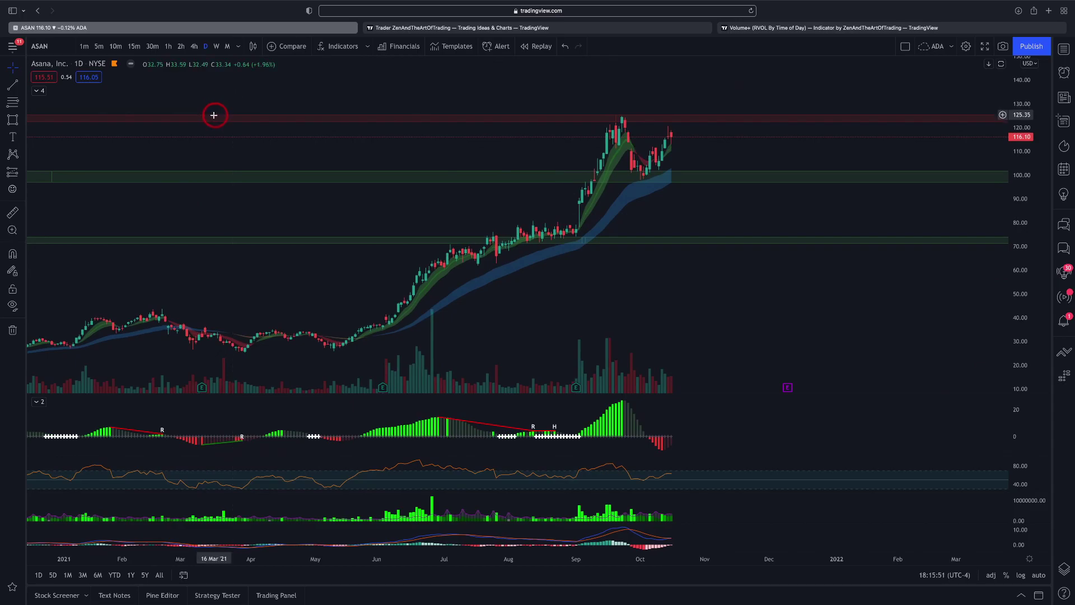
click(192, 49)
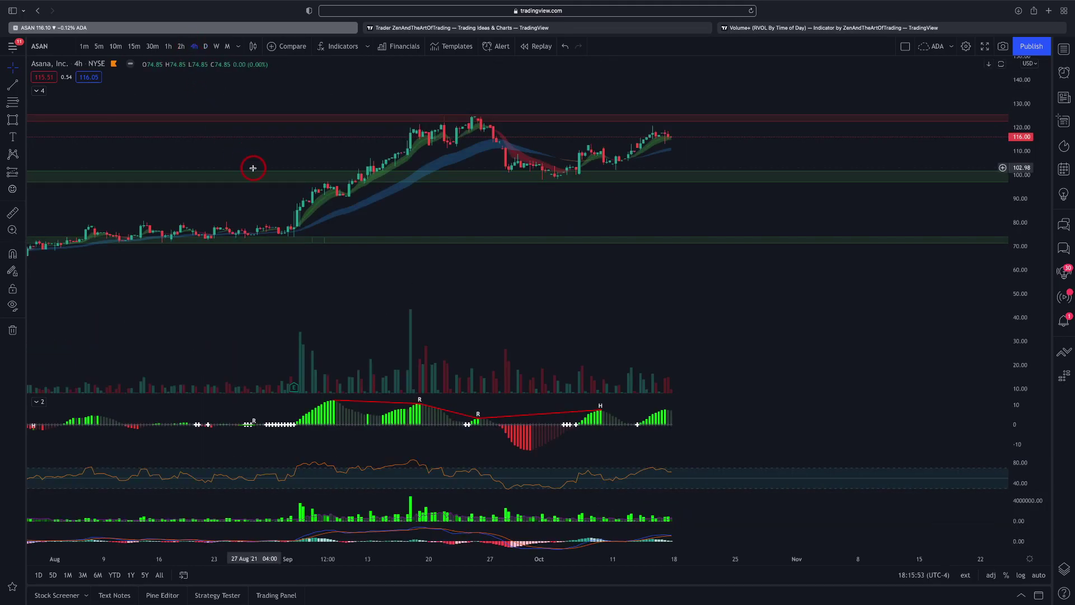
scroll(609, 149, up, 2)
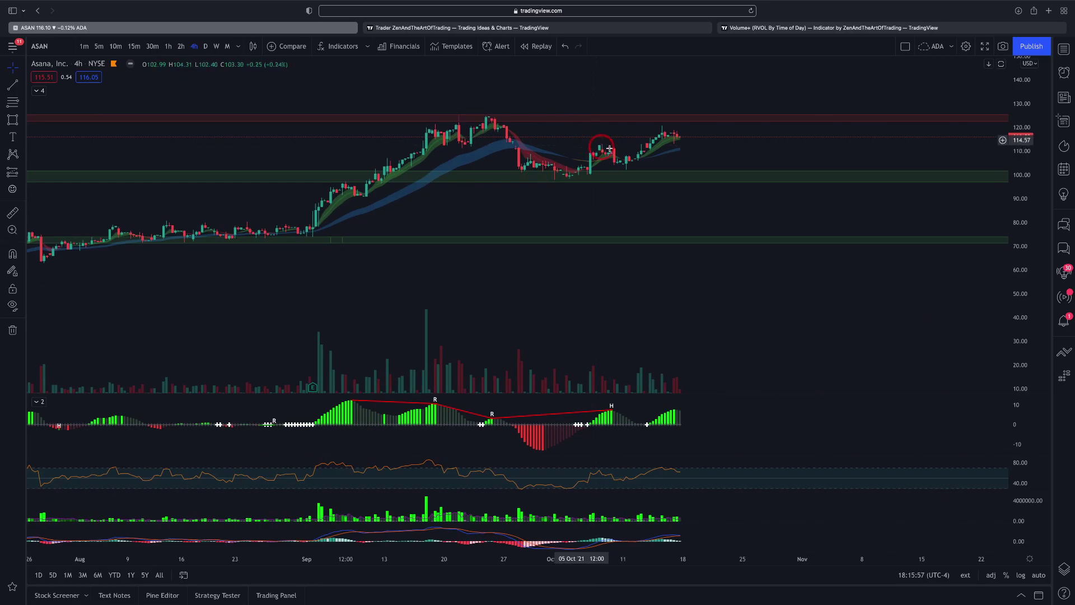
drag(1017, 226, 810, 201)
drag(739, 250, 724, 365)
click(7, 120)
click(591, 236)
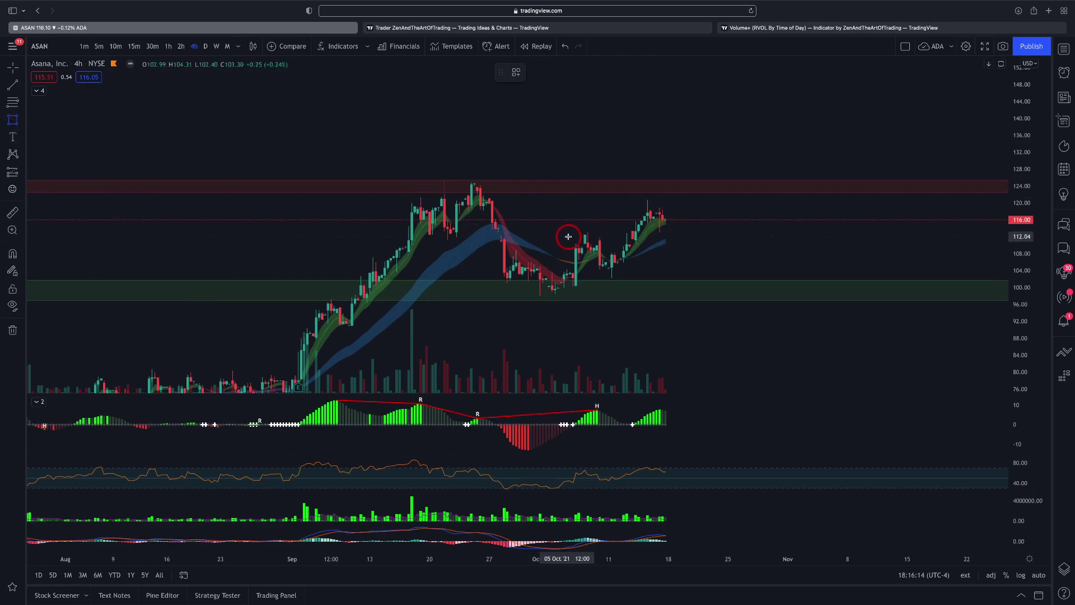
drag(568, 234, 567, 242)
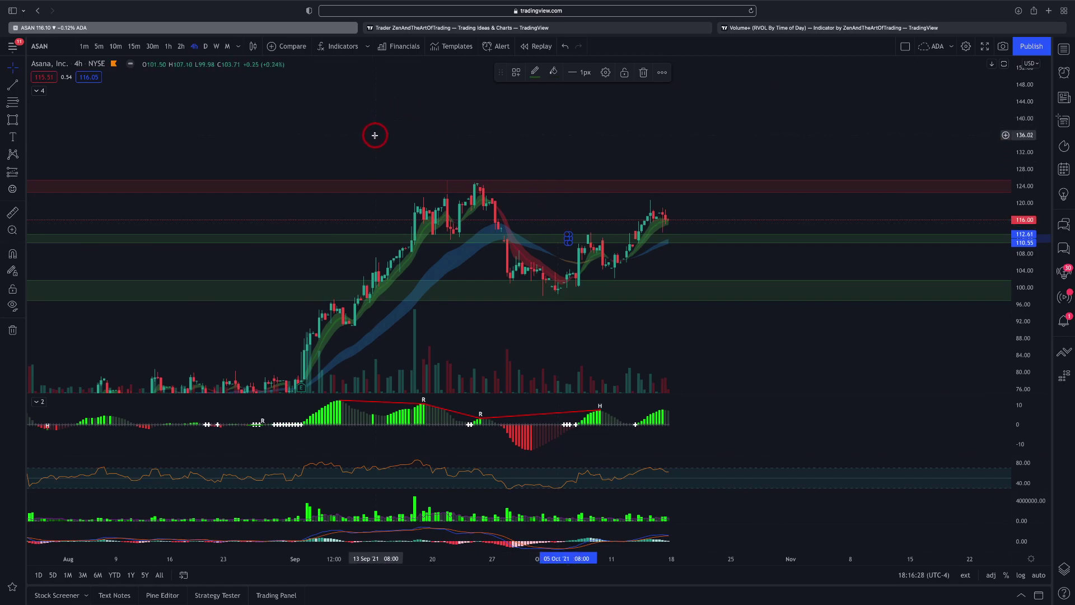
click(360, 168)
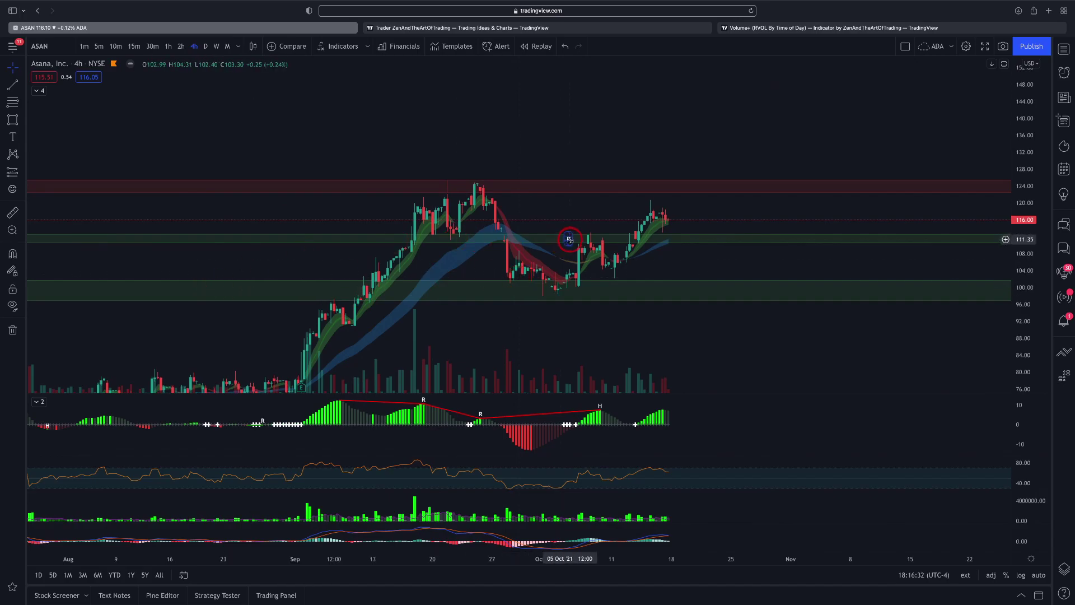
- Return to the daily interval and set the border and fill of the zone around 100 to dark green
click(205, 46)
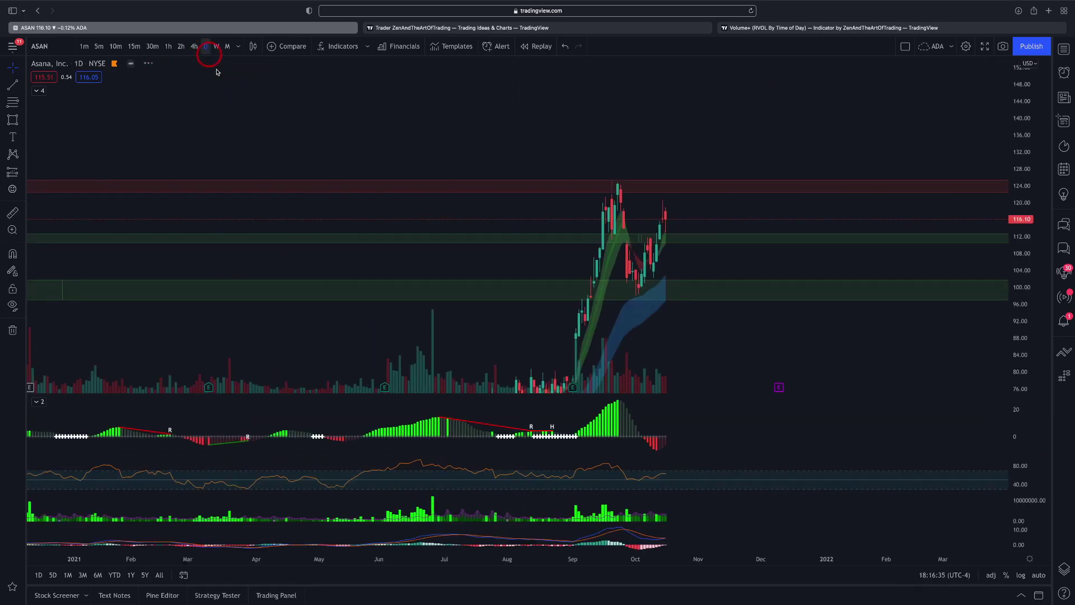
click(63, 284)
click(534, 72)
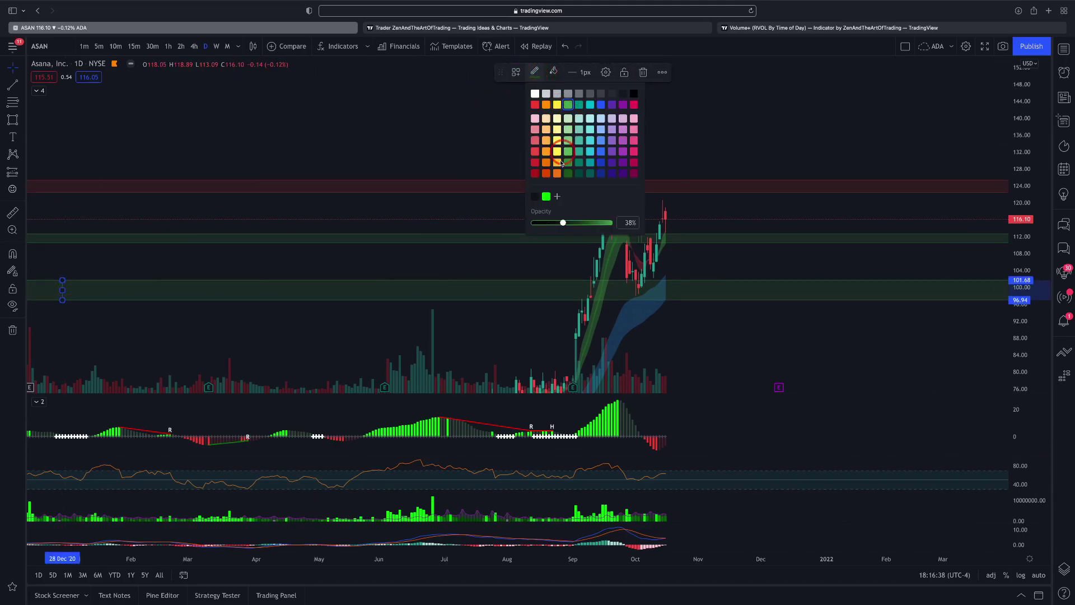
click(569, 175)
click(554, 72)
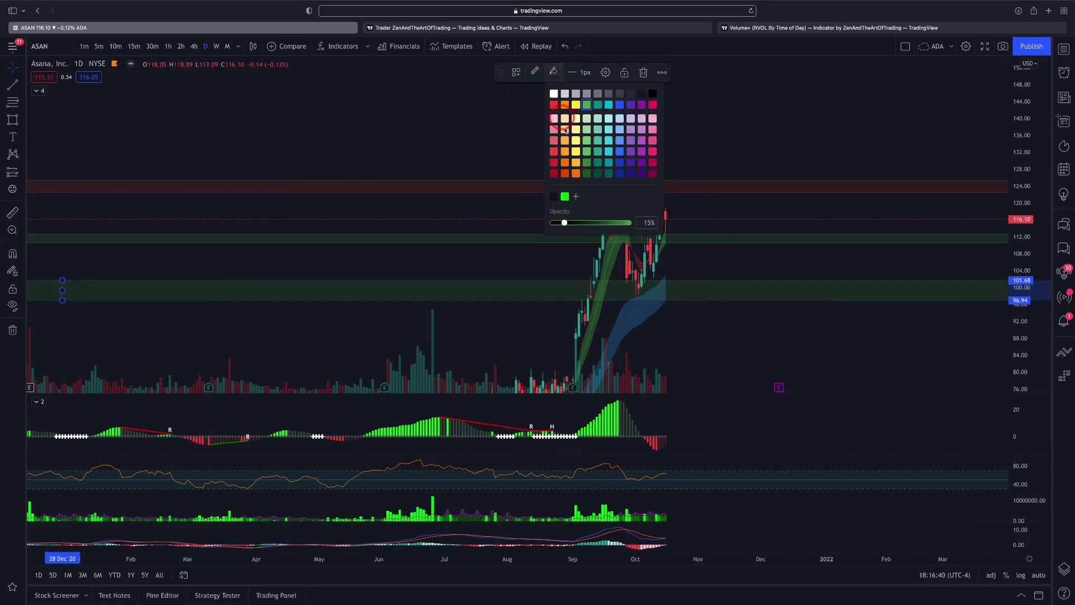
click(586, 175)
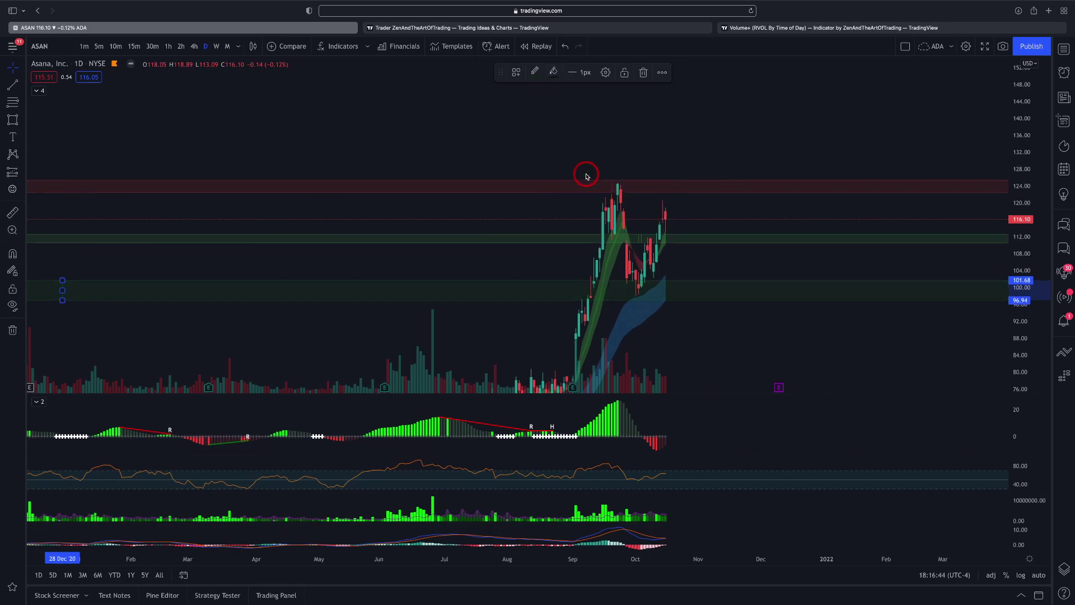
- Narrow the dark green zone so it spans from about 100 down to 98, and deselect it
mouse_move(62, 280)
mouse_down()
mouse_move(62, 297)
mouse_move(63, 288)
mouse_up()
click(92, 268)
scroll(182, 164, up, 3)
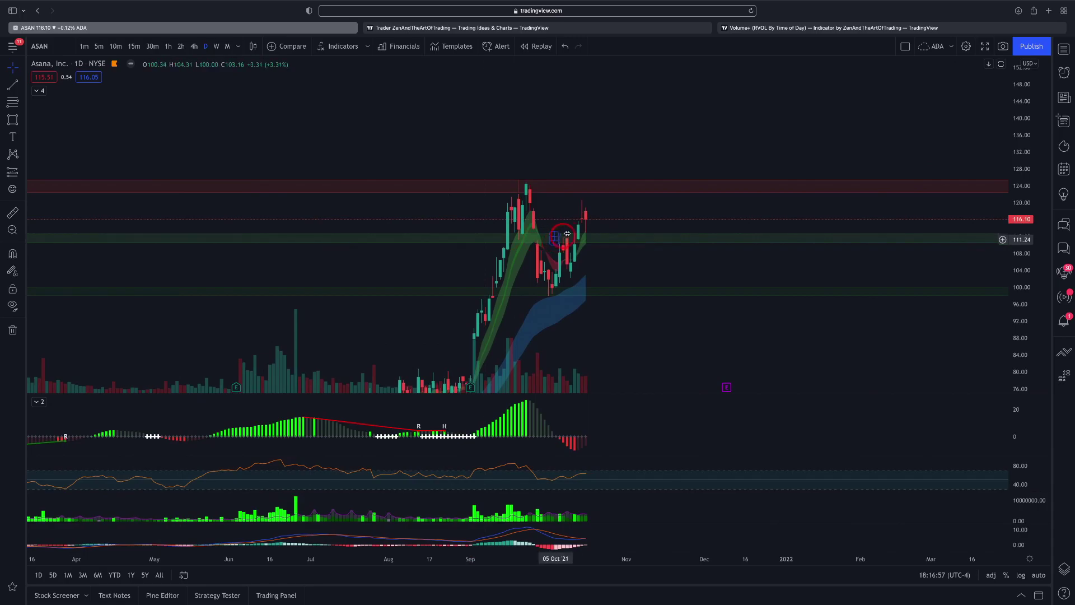
- Switch to the 4-hour interval and draw a thin rectangle zone under the late September high, from about 118.78 down to 117.41
click(195, 47)
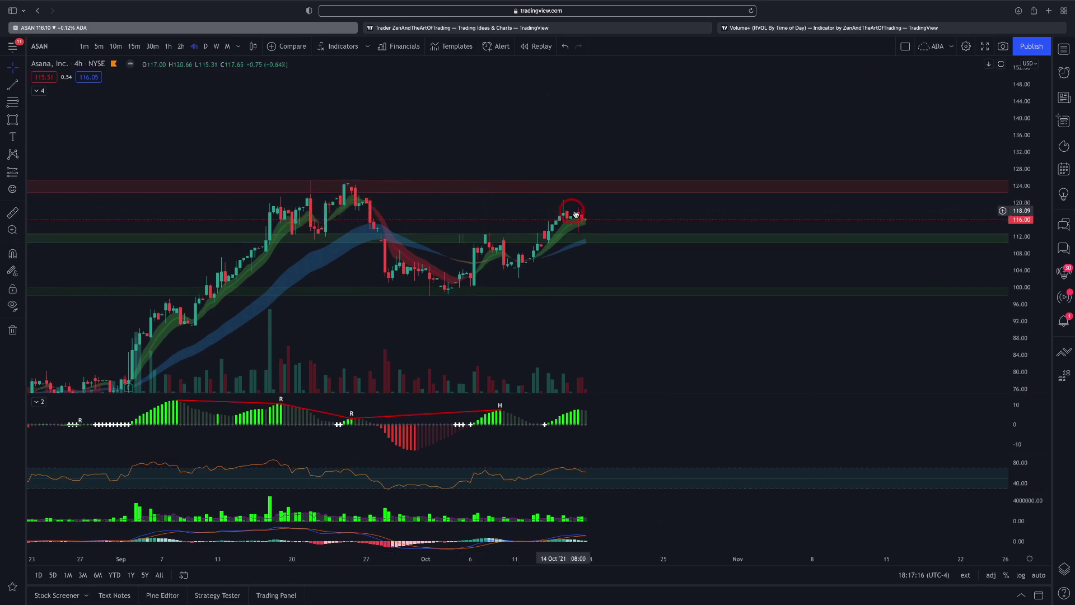
click(13, 119)
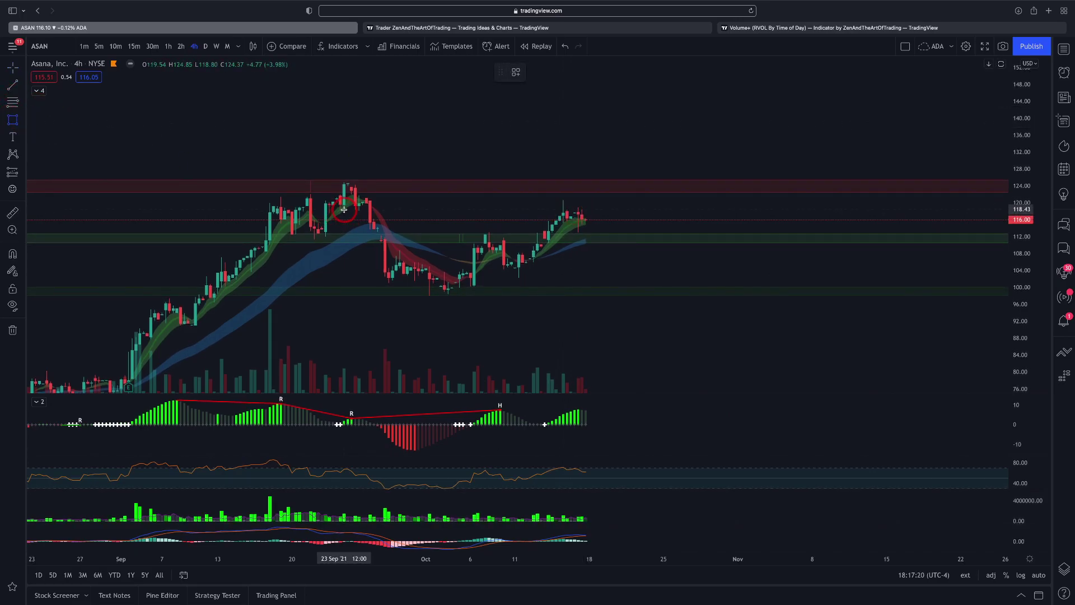
drag(343, 209, 345, 211)
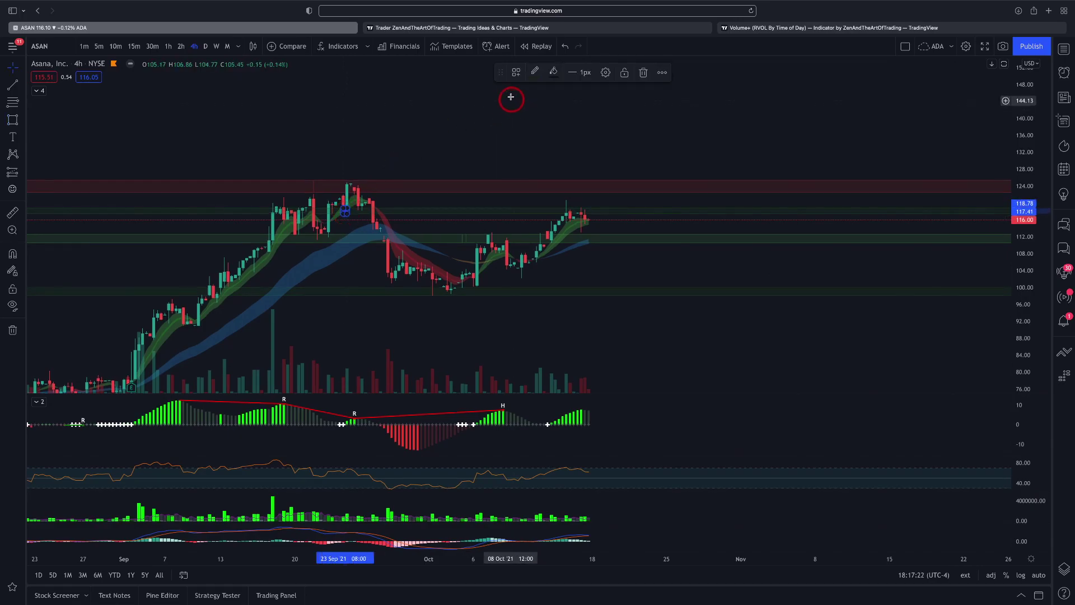
- Set the thin zone's border and fill to red and deselect it
click(538, 77)
click(538, 96)
click(557, 70)
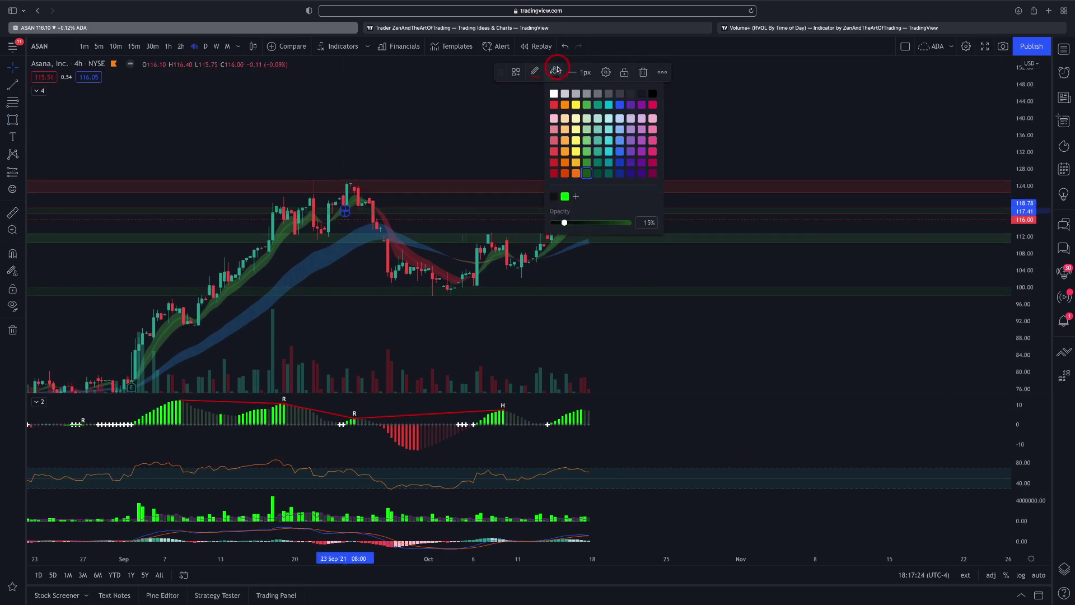
click(553, 106)
click(488, 132)
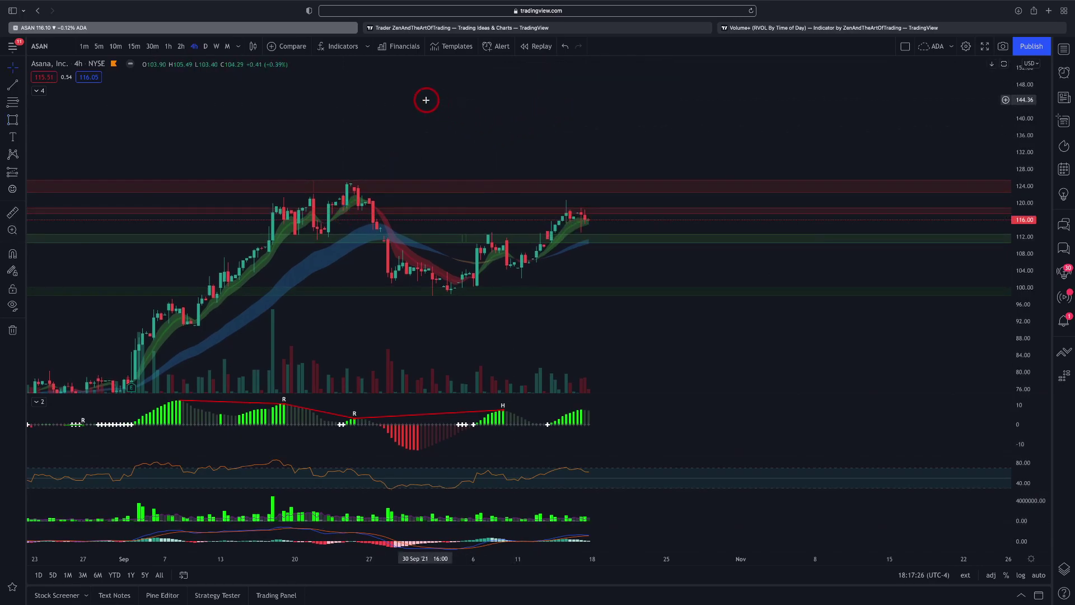
- Examine the zones on the 4-hour chart and on the 30-minute interval against the September and October price action
scroll(426, 99, left, 10)
scroll(425, 99, up, 3)
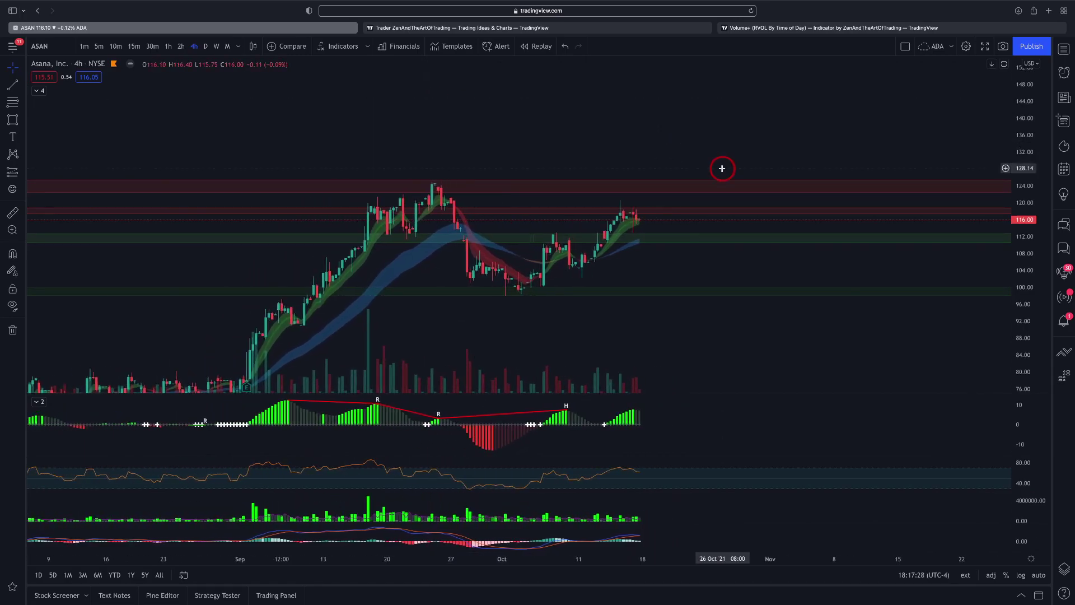
drag(1030, 277, 1030, 136)
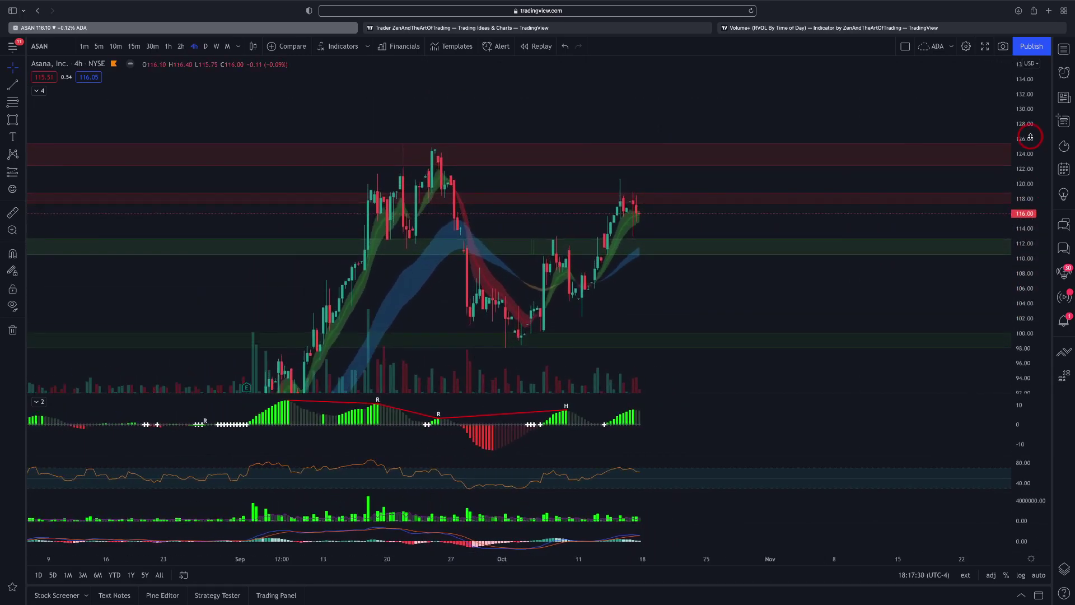
scroll(746, 163, up, 3)
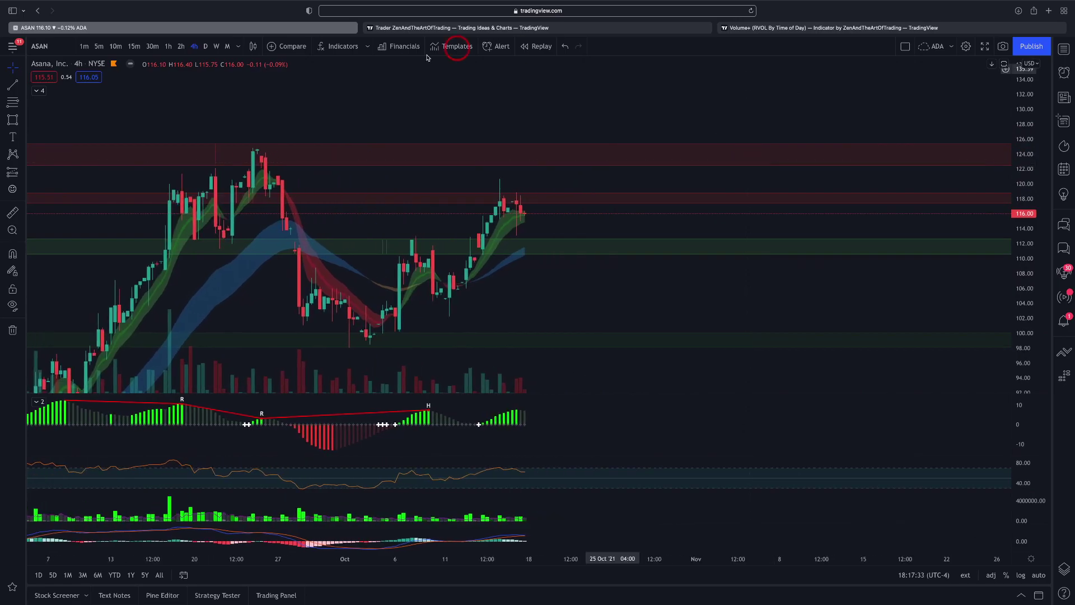
click(153, 49)
scroll(273, 108, down, 5)
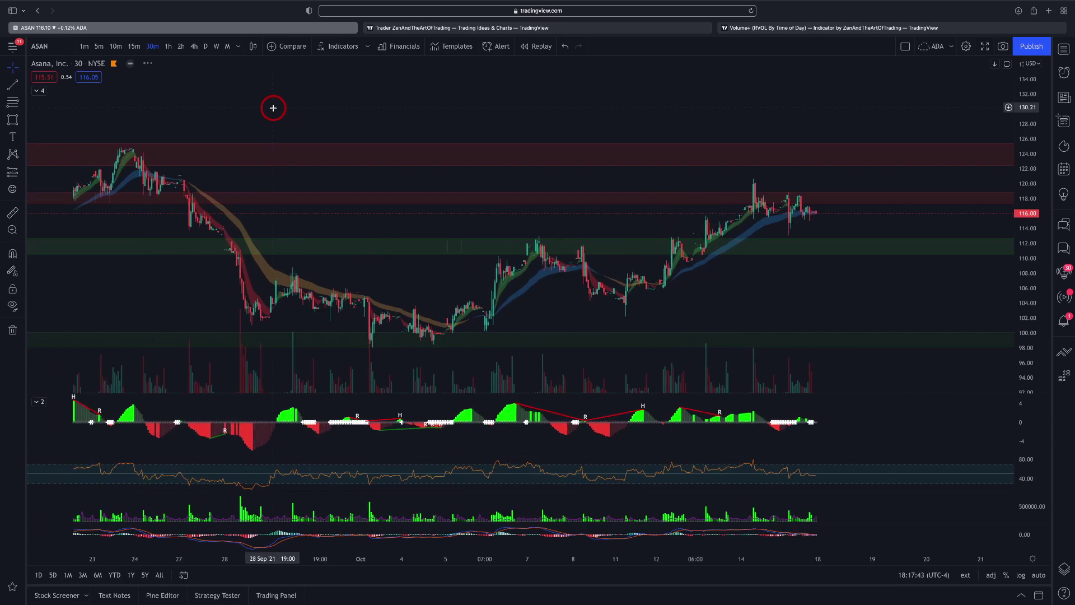
scroll(273, 108, down, 5)
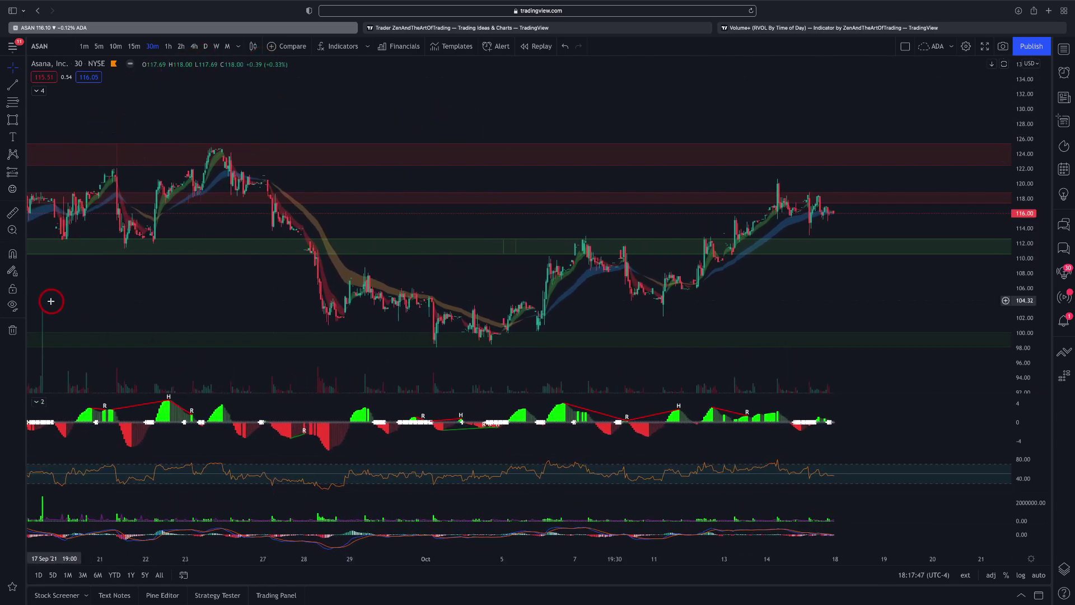
- Switch the chart back to the daily interval and reset the chart view
click(205, 46)
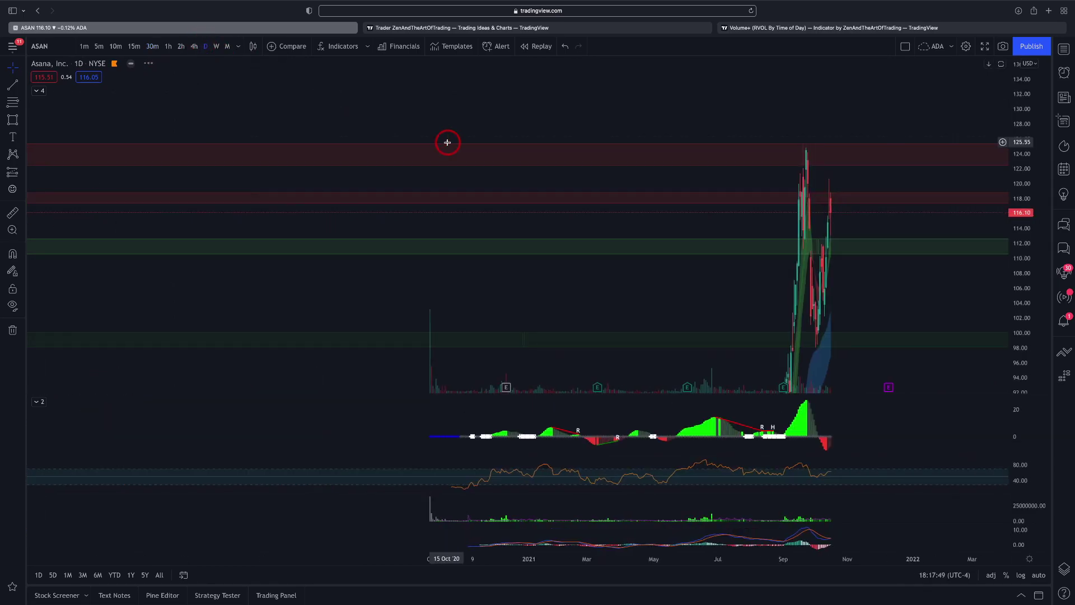
right_click(408, 113)
click(422, 120)
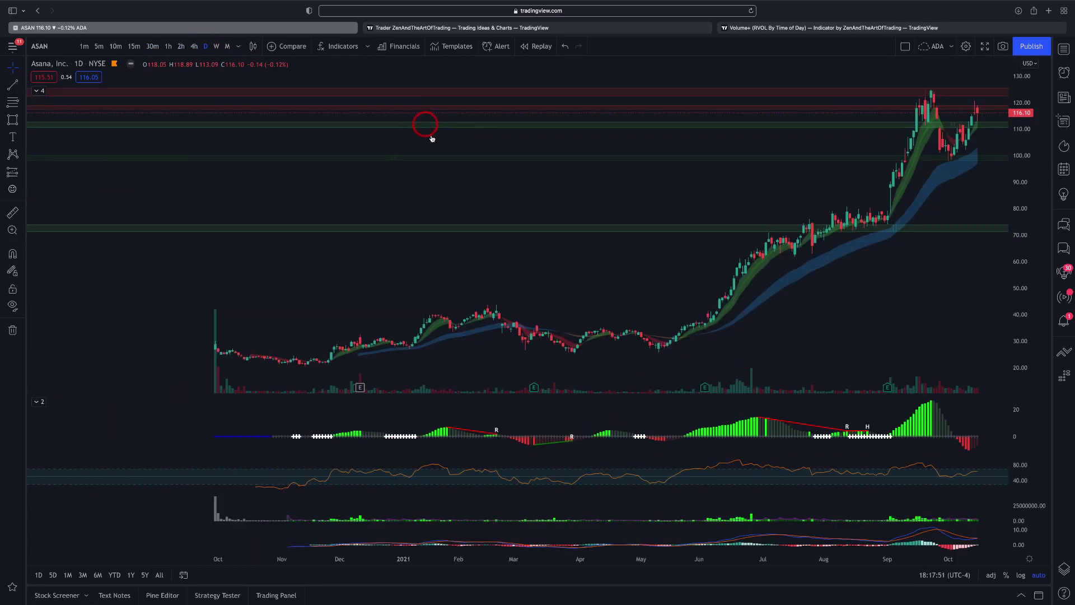
drag(554, 267, 348, 278)
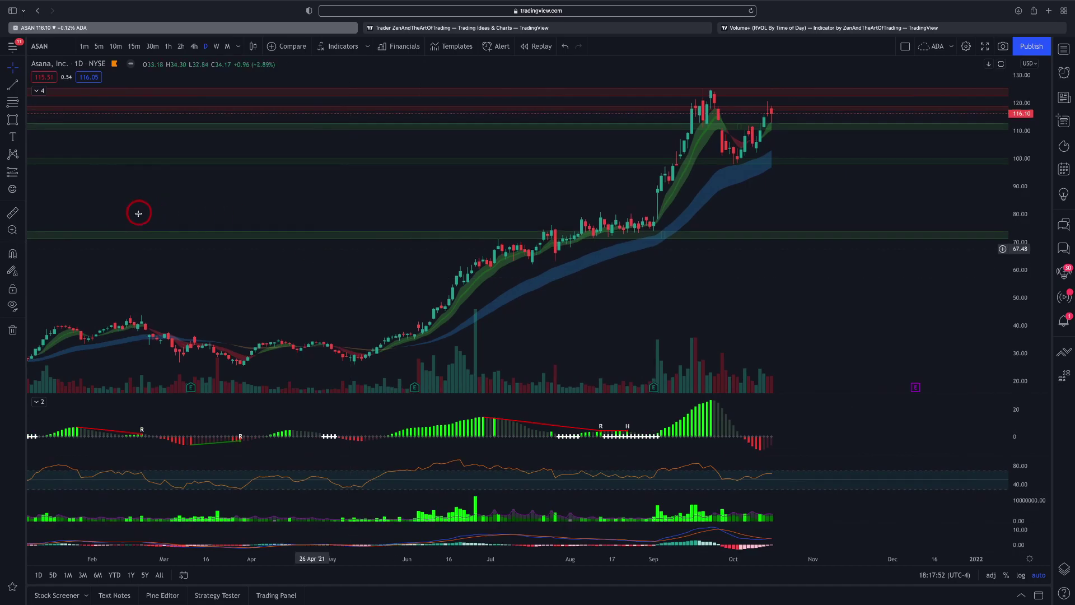
drag(288, 204, 138, 220)
- Hide all drawings, show them again and review the zones on the daily chart
click(12, 306)
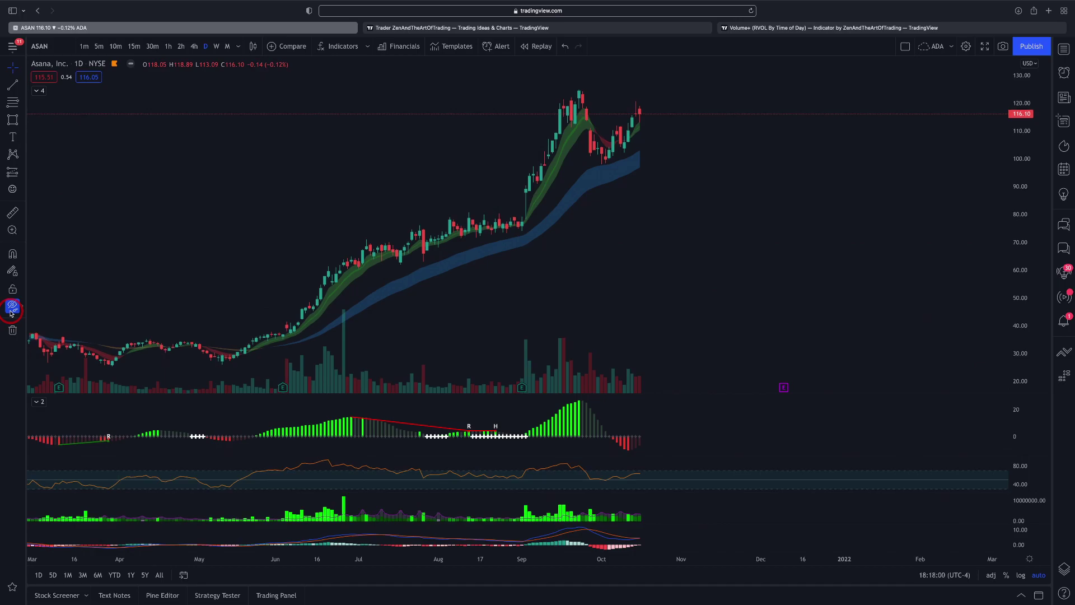
click(12, 307)
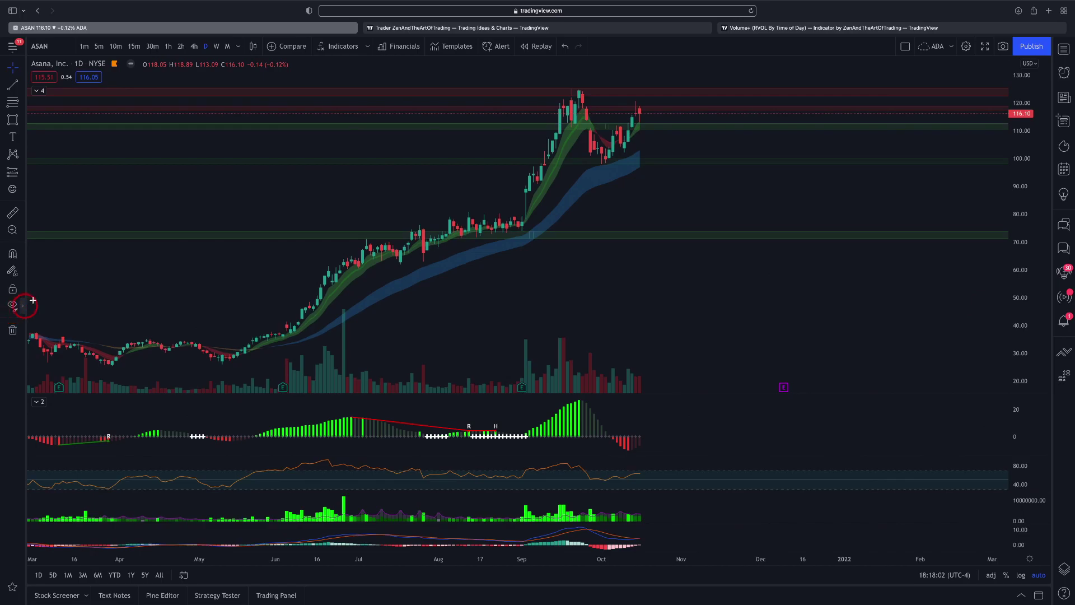
drag(211, 276, 197, 323)
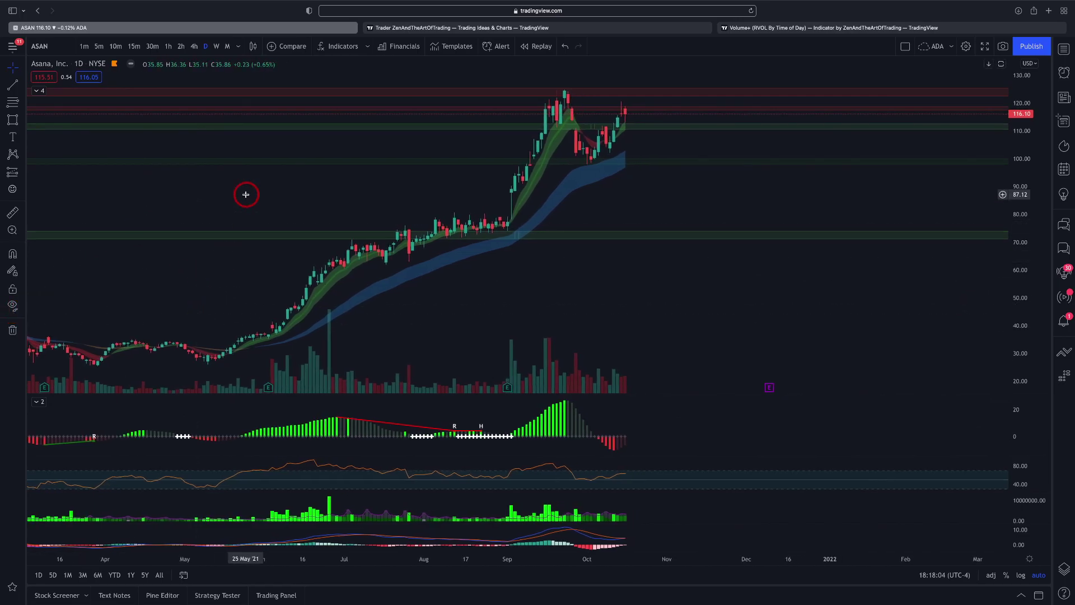
scroll(246, 194, down, 2)
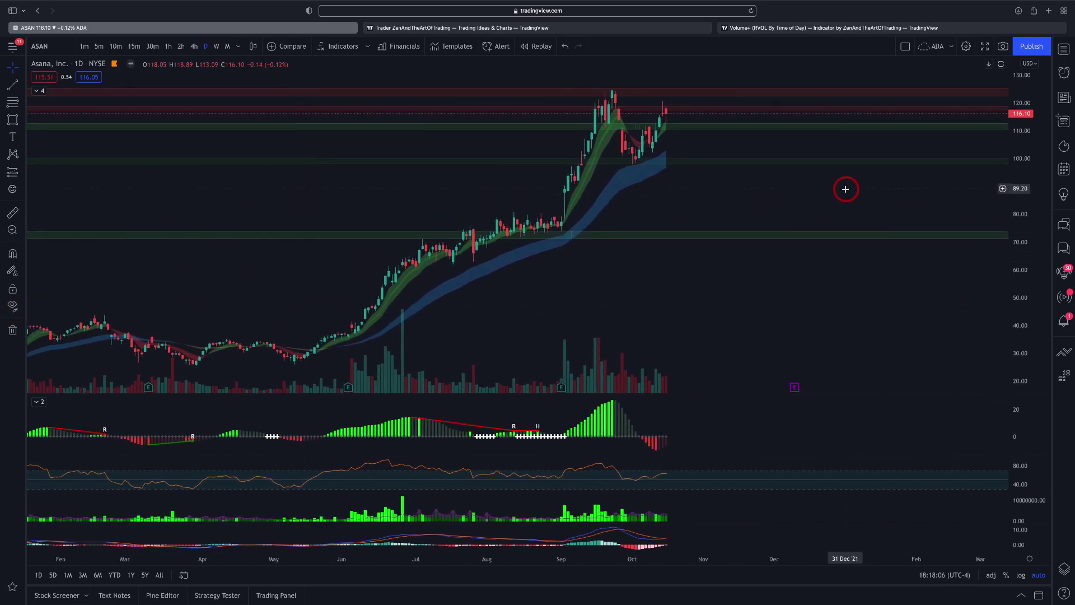
drag(791, 190, 686, 346)
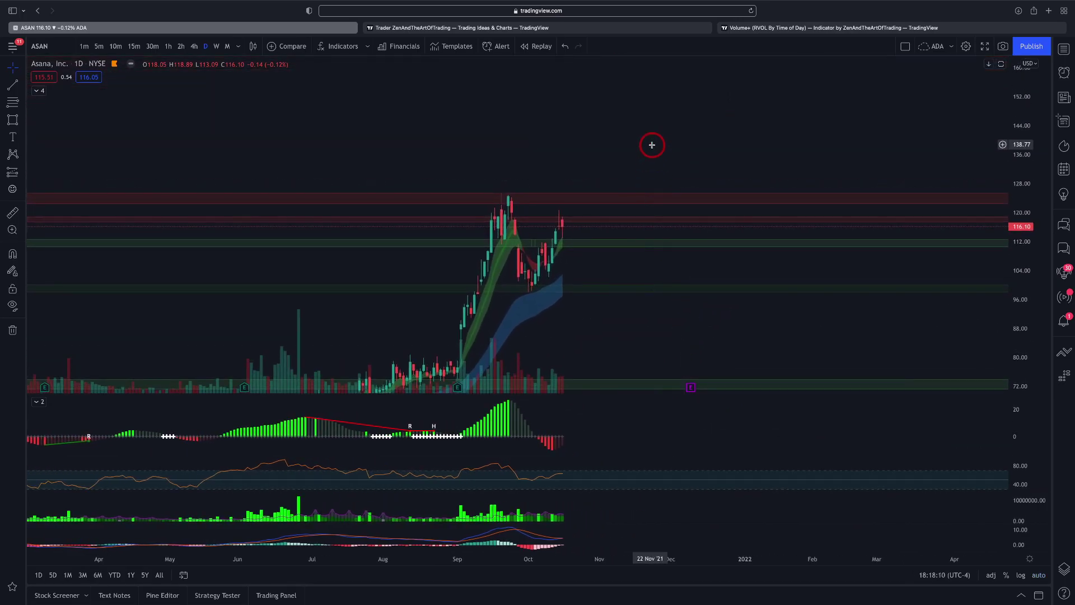
scroll(652, 145, up, 2)
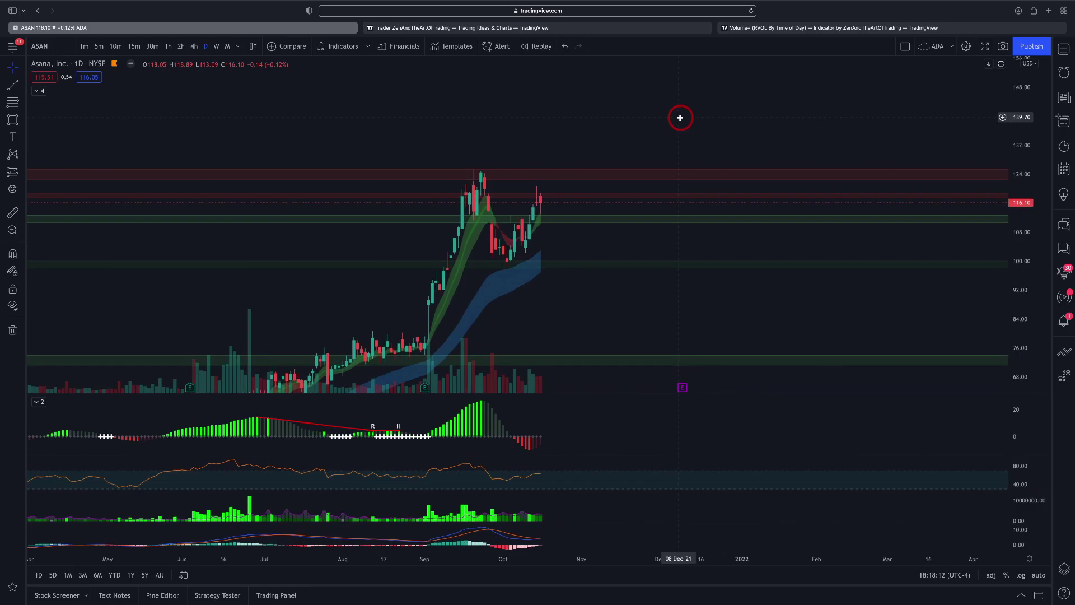